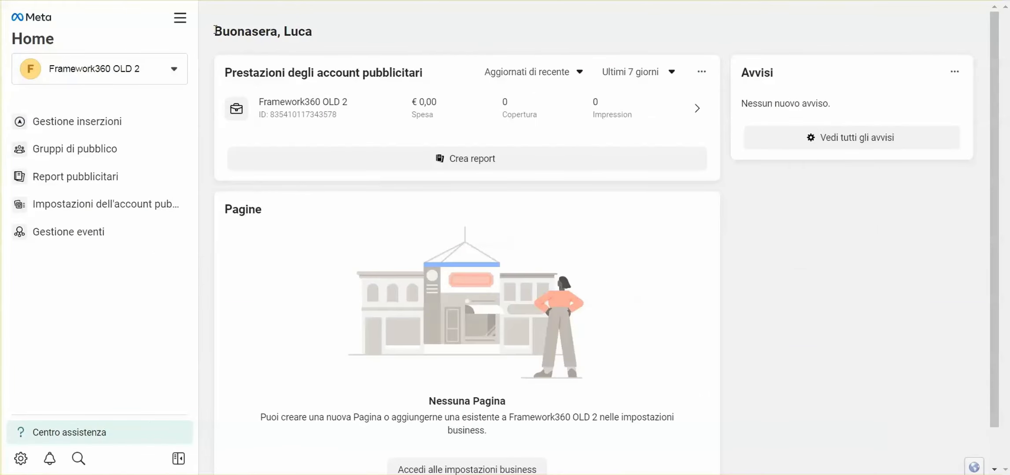
Open Gestione eventi and start connecting a new data source of type Web.
left_click(181, 20)
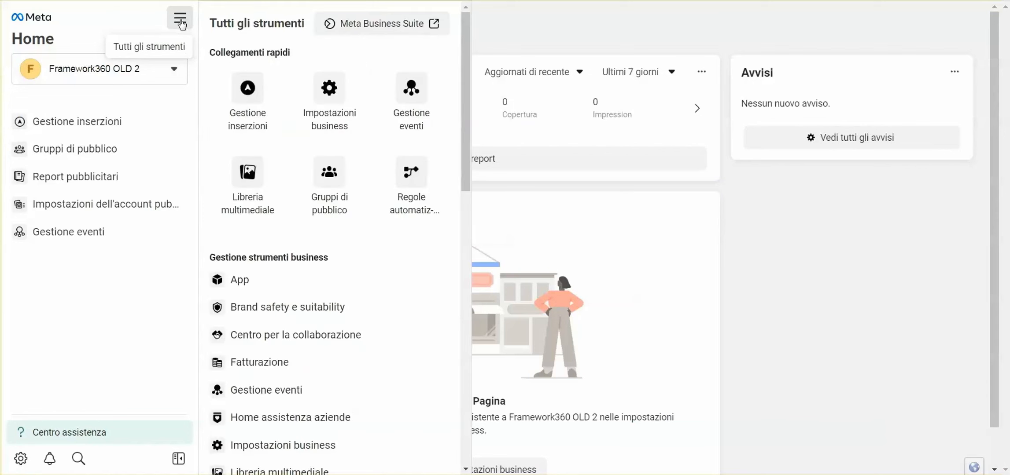
left_click(425, 100)
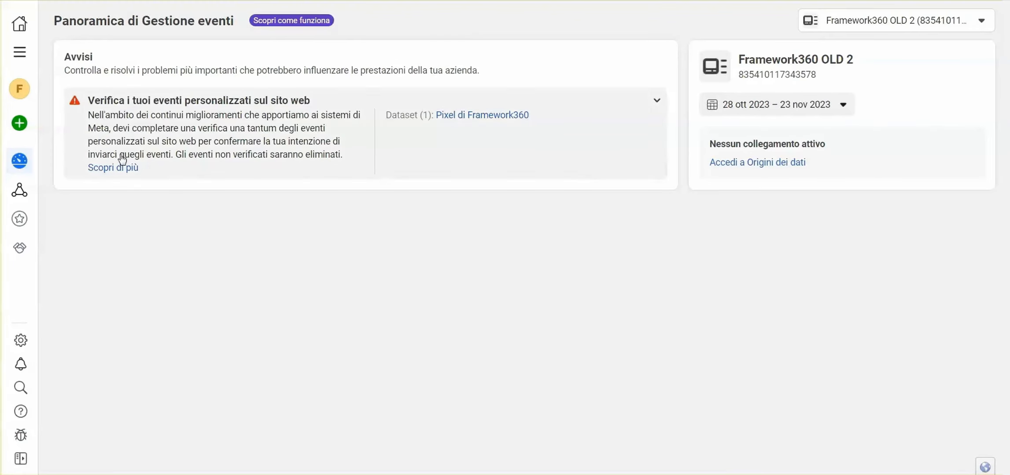
mouse_move(55, 132)
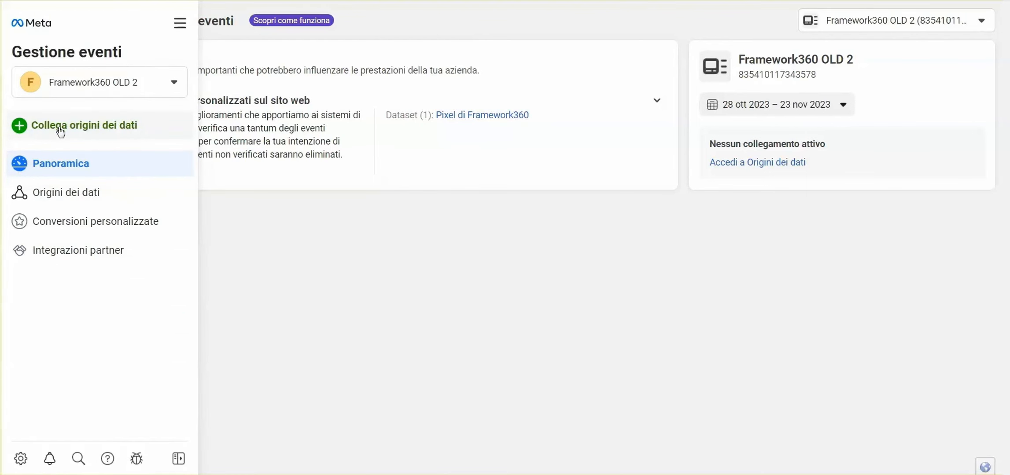
left_click(91, 131)
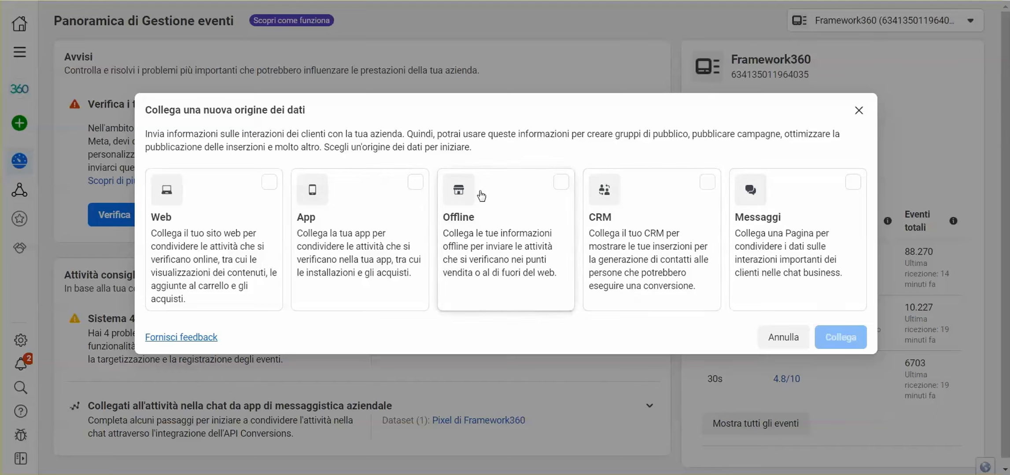
left_click(237, 203)
left_click(840, 337)
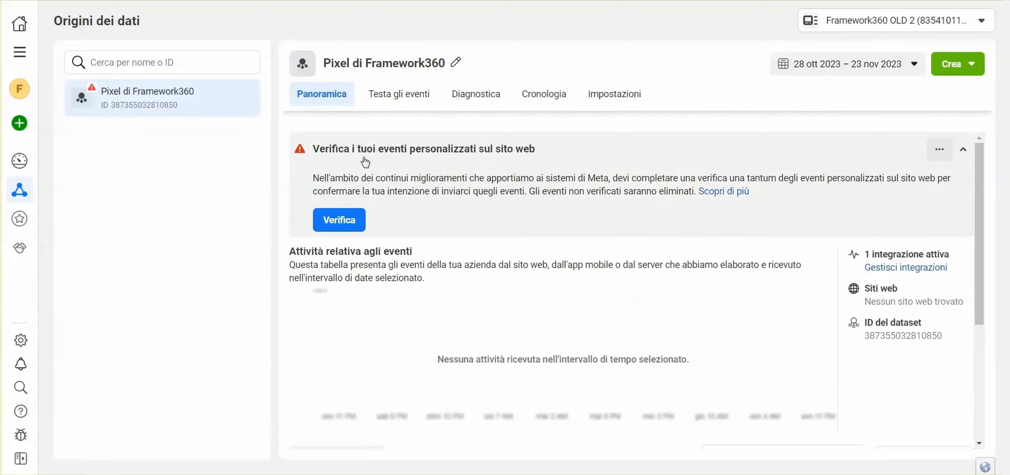
Review the overview, event testing and diagnostics pages of the Pixel di Framework360 dataset.
left_click(325, 99)
scroll(457, 278, "down", 5)
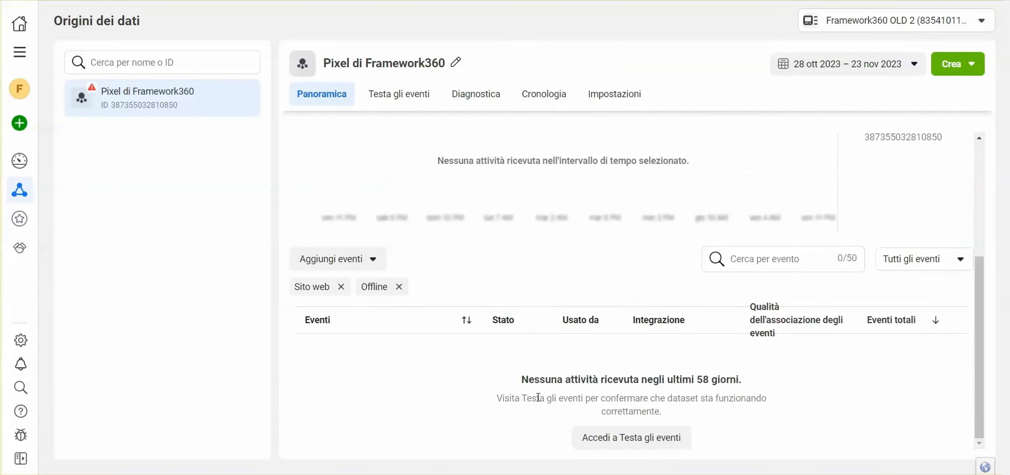
scroll(572, 395, "up", 5)
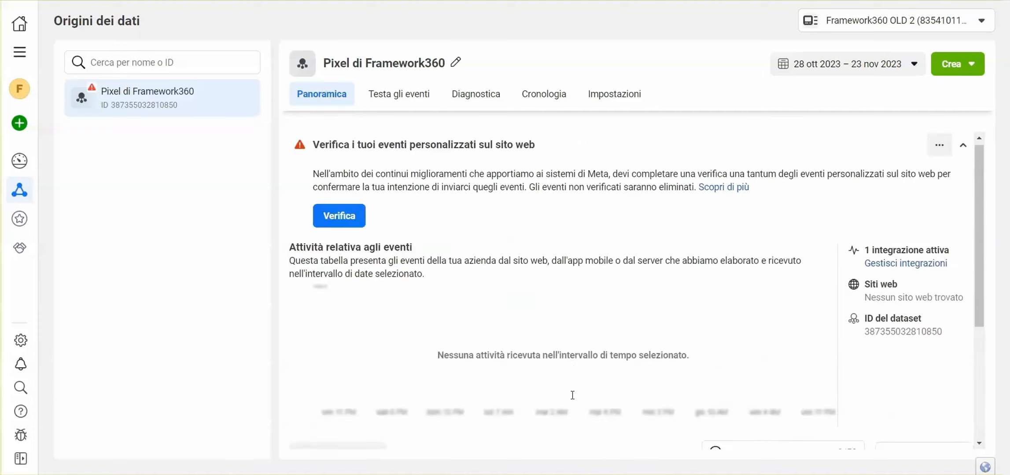
left_click(399, 93)
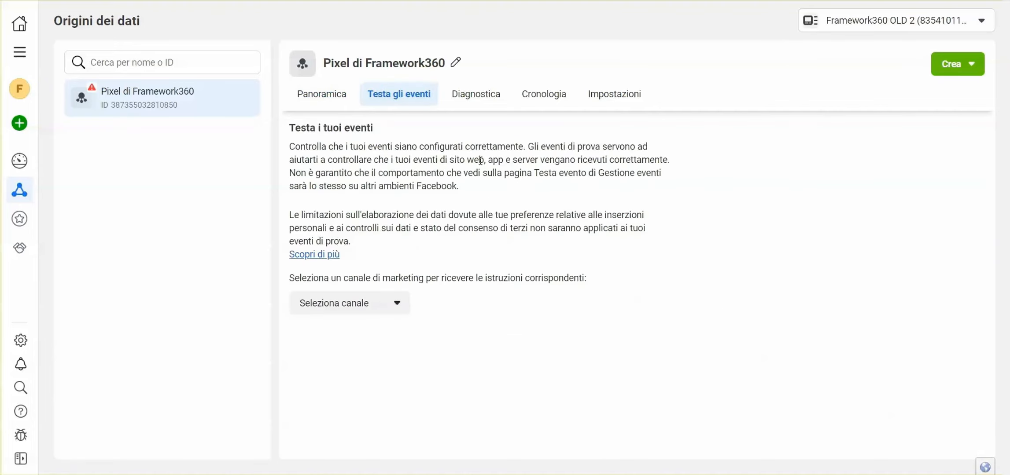
left_click(481, 94)
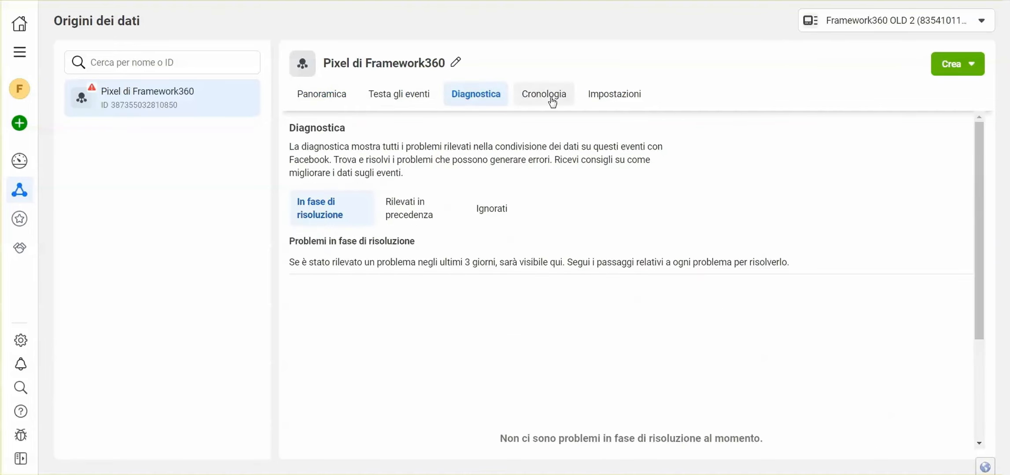
Open the Pixel di Framework360 settings and copy the dataset ID from its details.
left_click(607, 106)
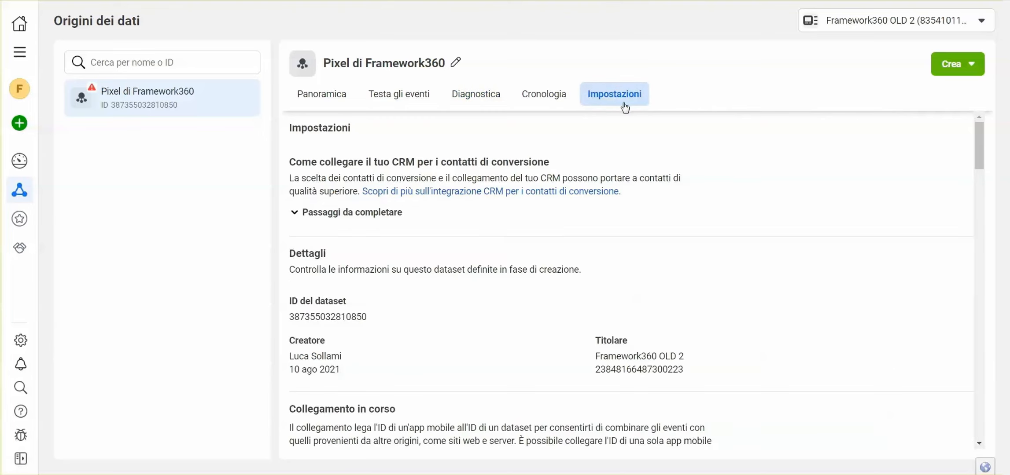
scroll(480, 222, "down", 2)
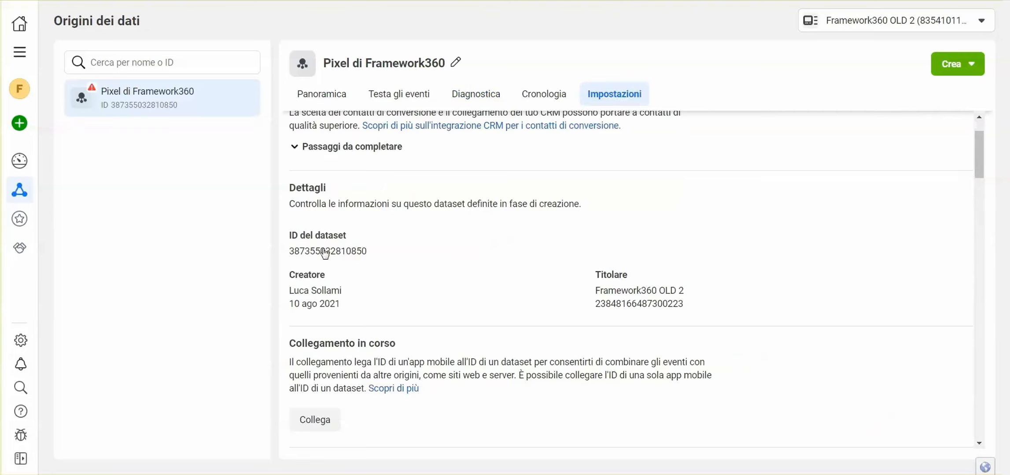
left_click(323, 254)
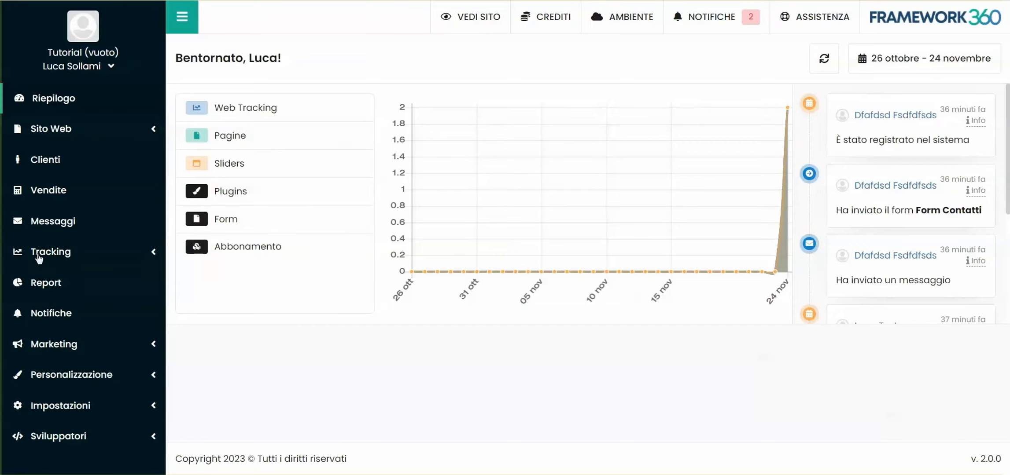
Switch to Framework360, check the enabled-domain options of a new Web Tracking project, and view the website's homepage.
left_click(40, 256)
left_click(76, 287)
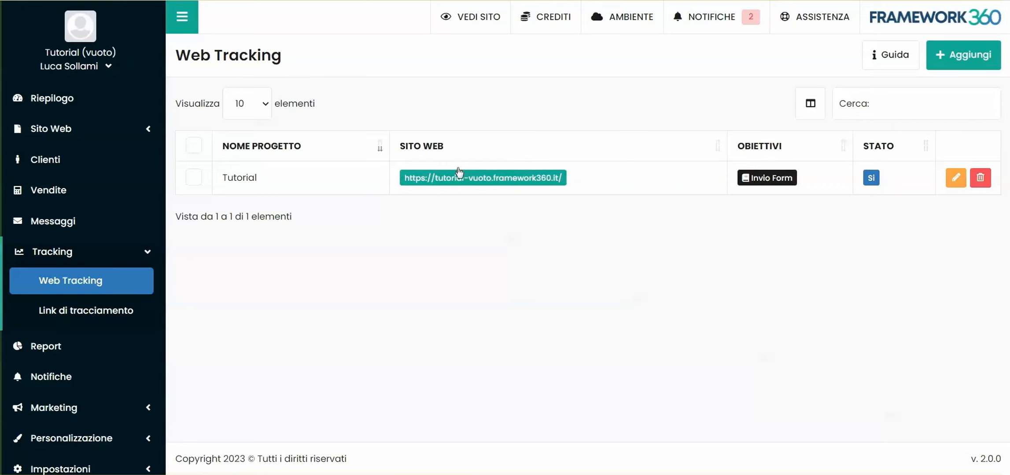
left_click(972, 63)
left_click(486, 165)
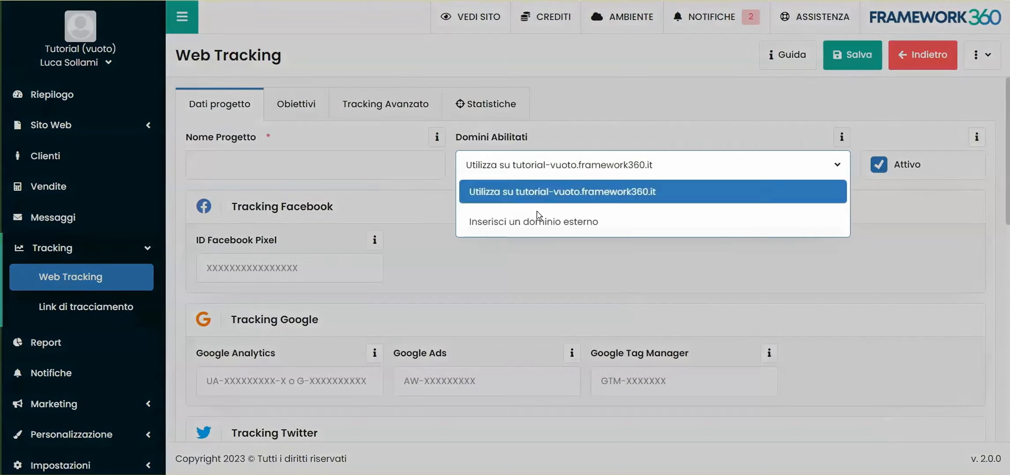
left_click(410, 200)
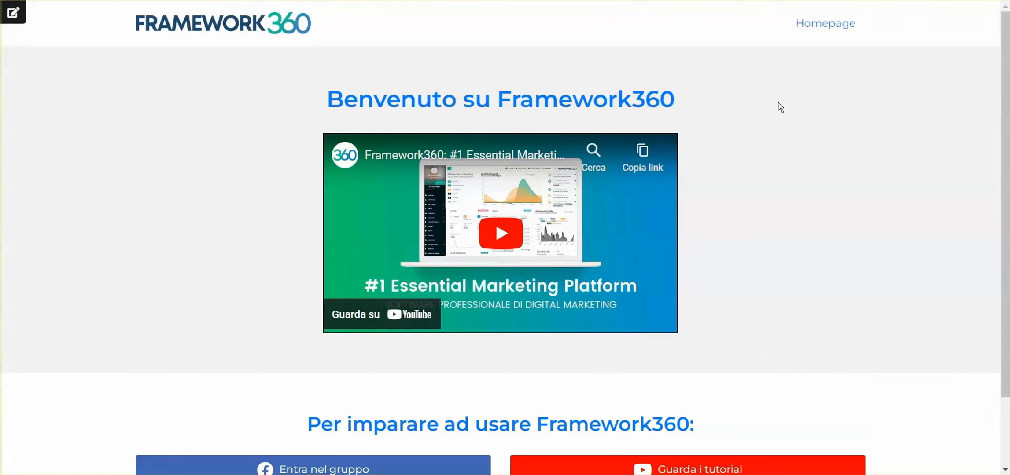
scroll(796, 183, "down", 2)
scroll(729, 227, "up", 2)
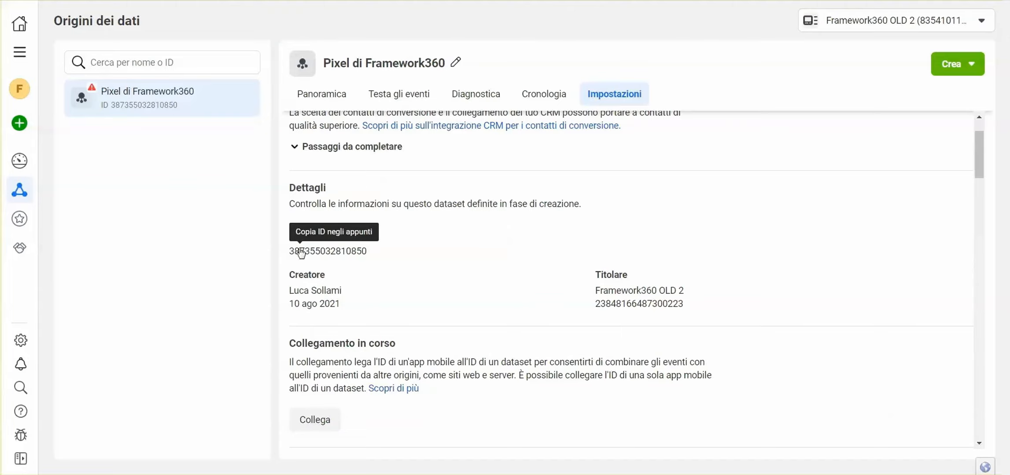
Copy the dataset ID from the Meta pixel settings and enter it as the Tutorial project's ID Facebook Pixel.
left_click(348, 251)
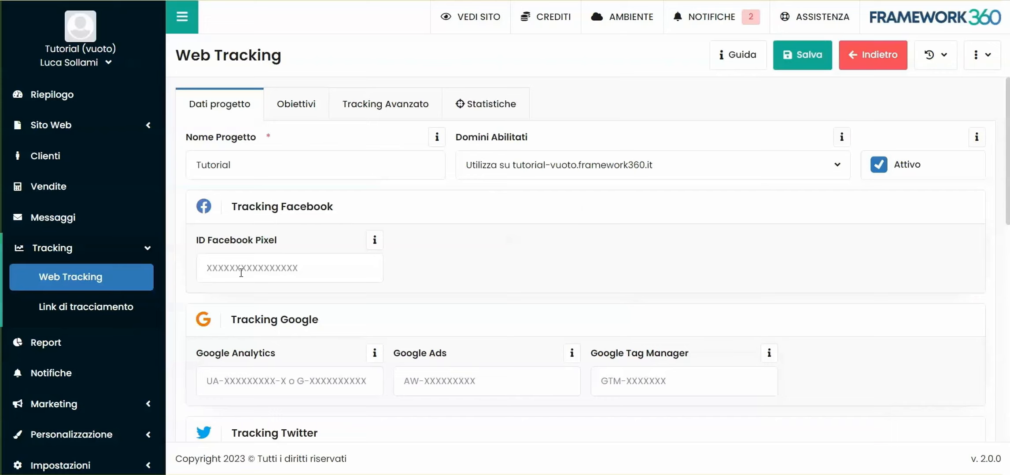
left_click(241, 273)
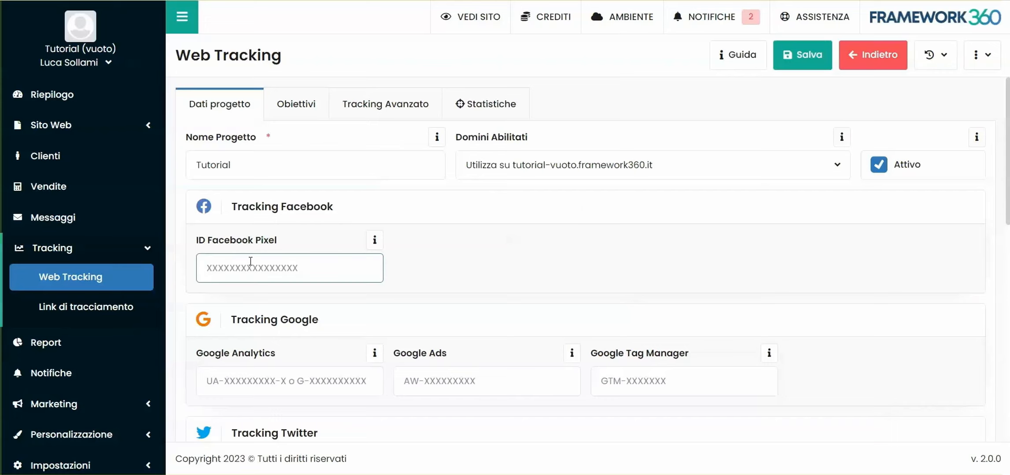
key("ctrl+v")
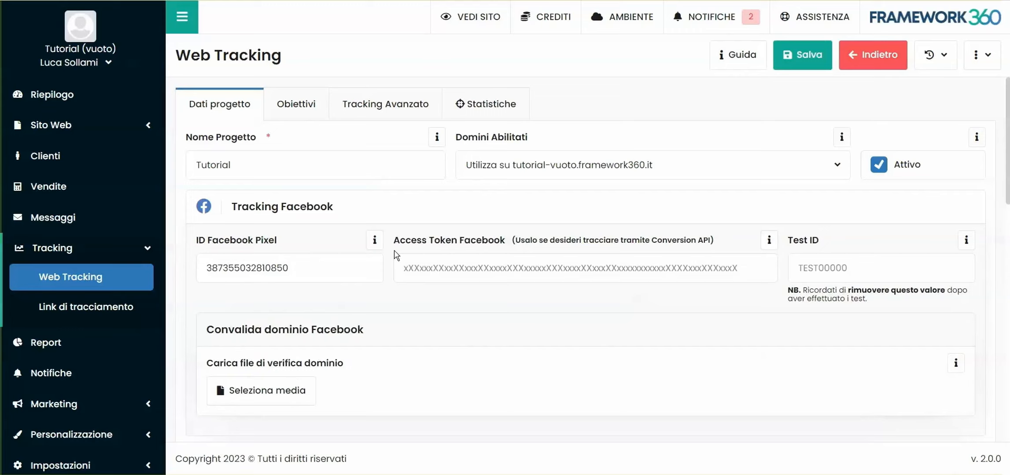
Examine the Access Token Facebook label and its note about tracking through the Conversion API.
left_click_drag(397, 246, 504, 246)
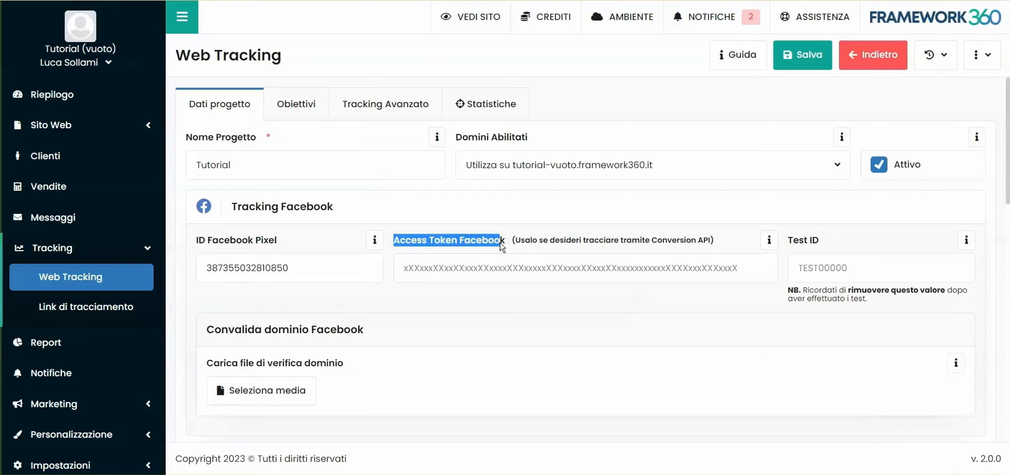
left_click(504, 247)
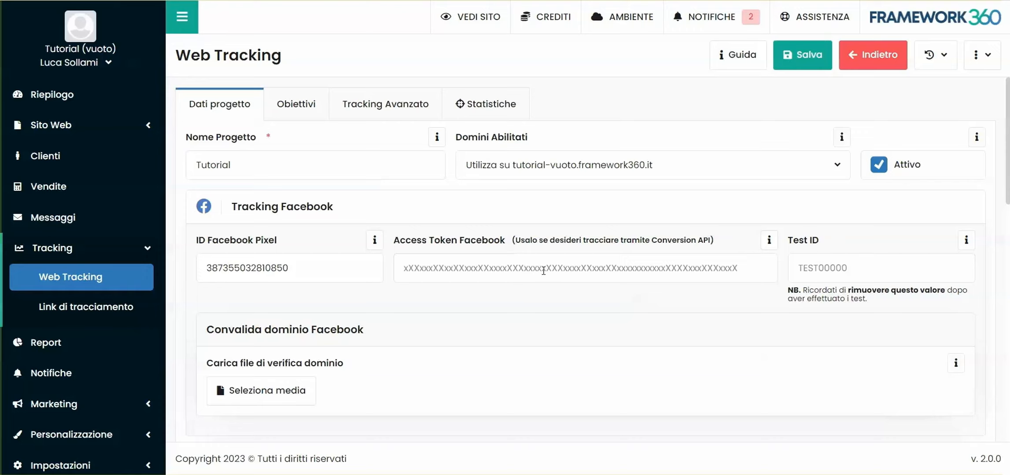
left_click_drag(649, 241, 711, 244)
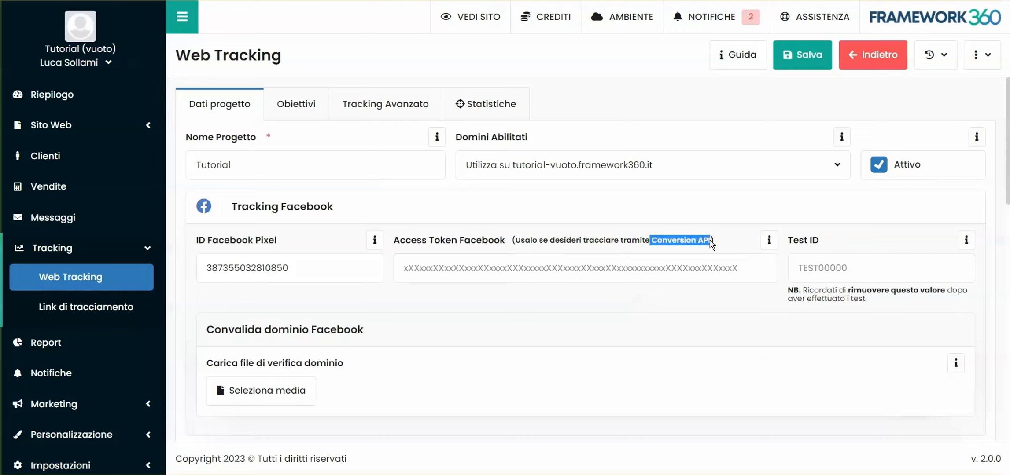
left_click(711, 244)
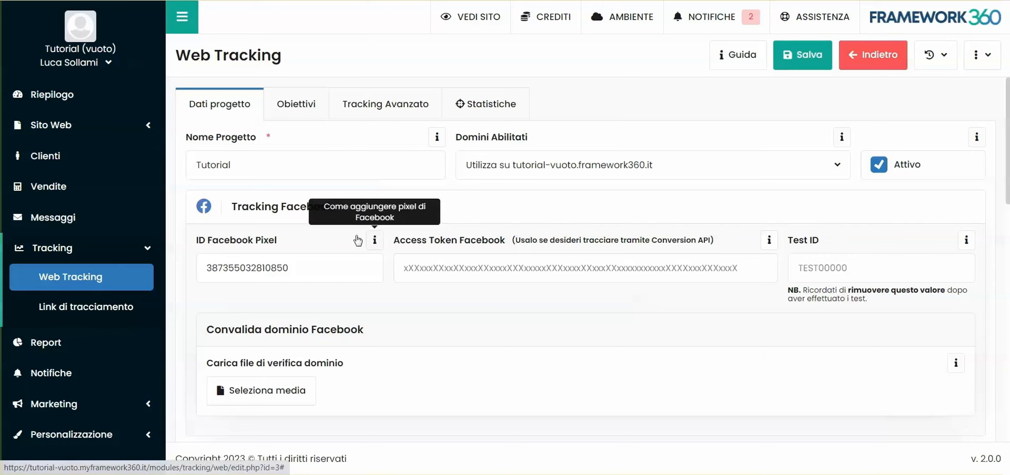
Deactivate the Invio Form objective of the Tutorial project and look through the other available objectives.
left_click(281, 115)
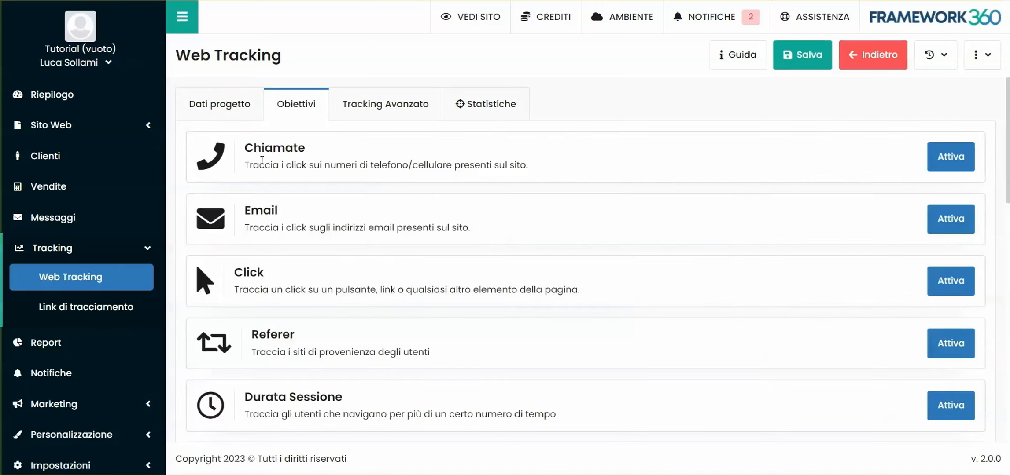
scroll(277, 196, "down", 5)
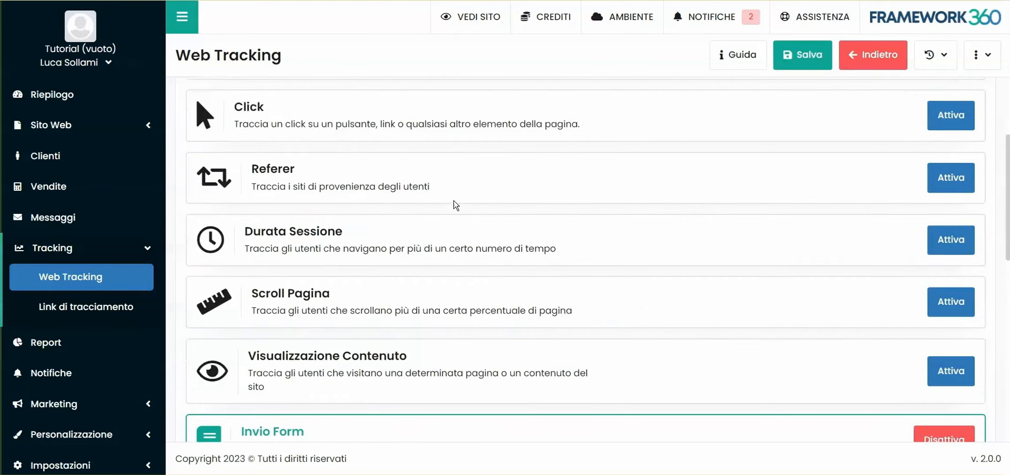
left_click(944, 408)
scroll(438, 340, "down", 5)
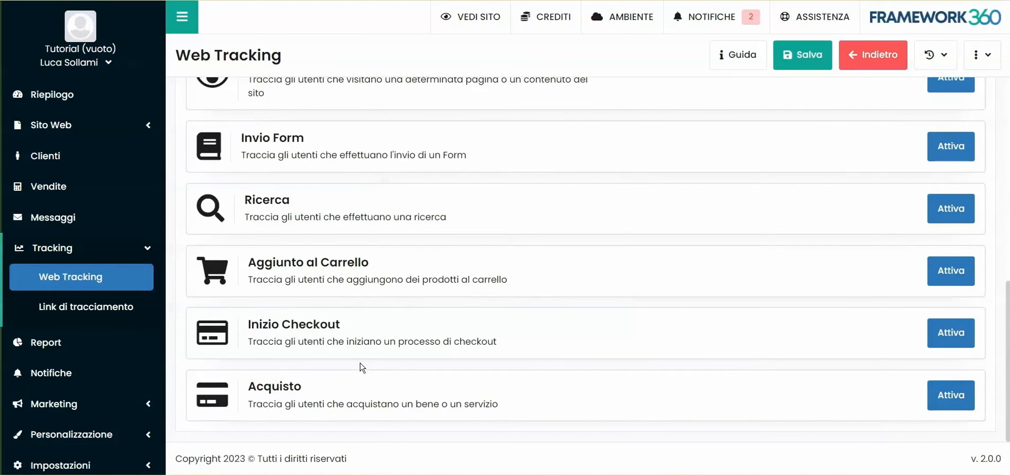
scroll(362, 368, "up", 6)
scroll(249, 333, "down", 1)
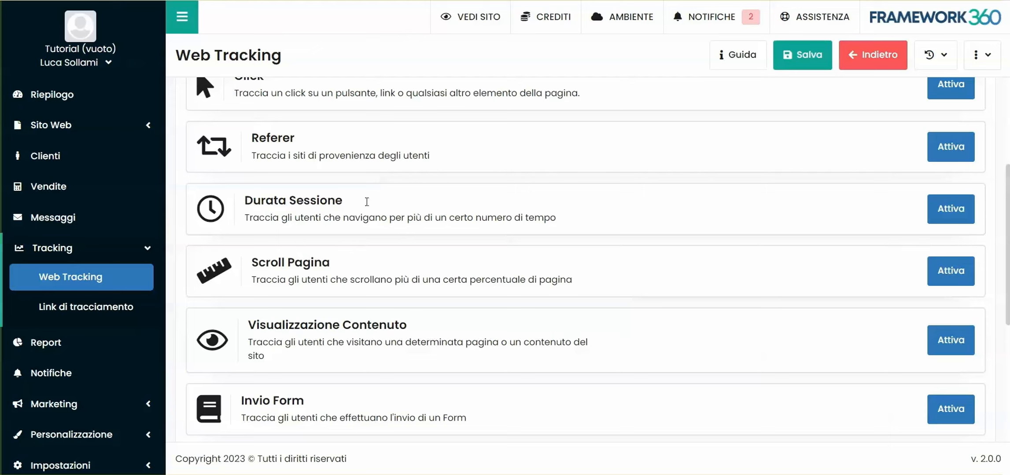
Activate the Durata Sessione objective to inspect its duration and event fields, and deactivate it again.
left_click(935, 215)
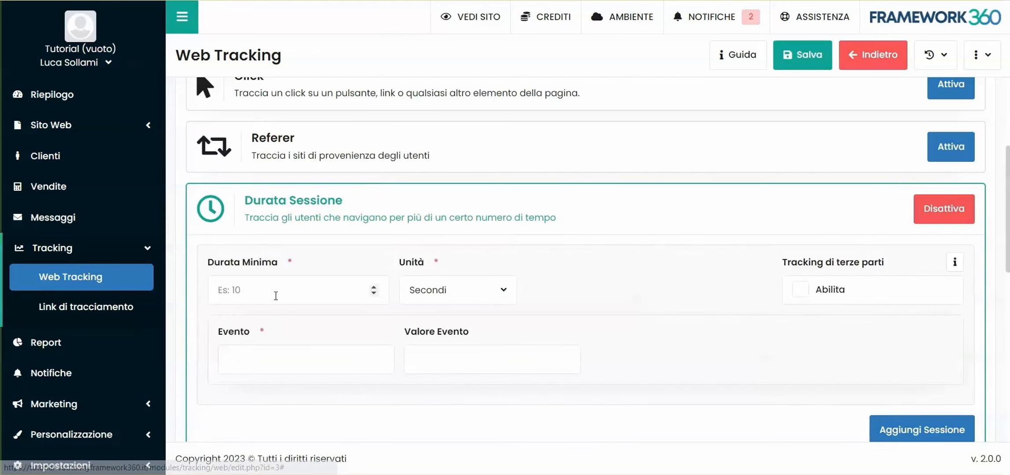
scroll(385, 305, "down", 2)
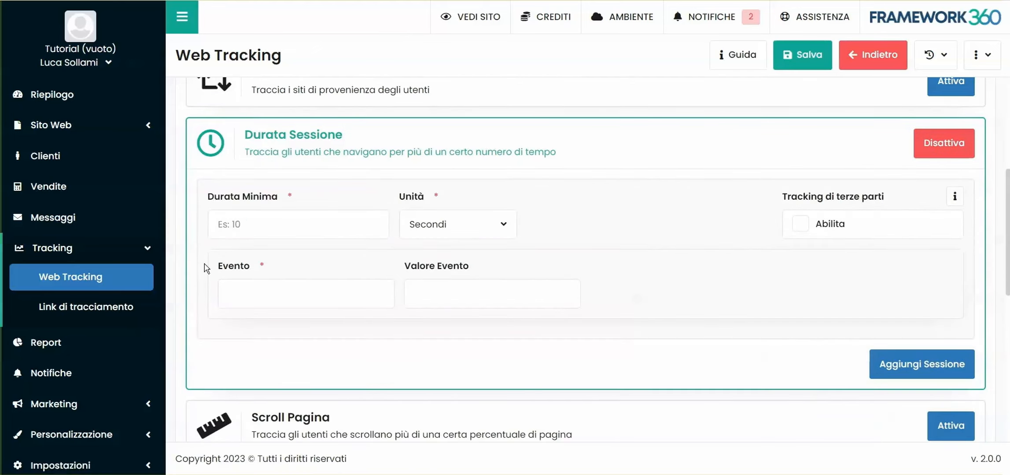
scroll(440, 304, "up", 3)
left_click(942, 284)
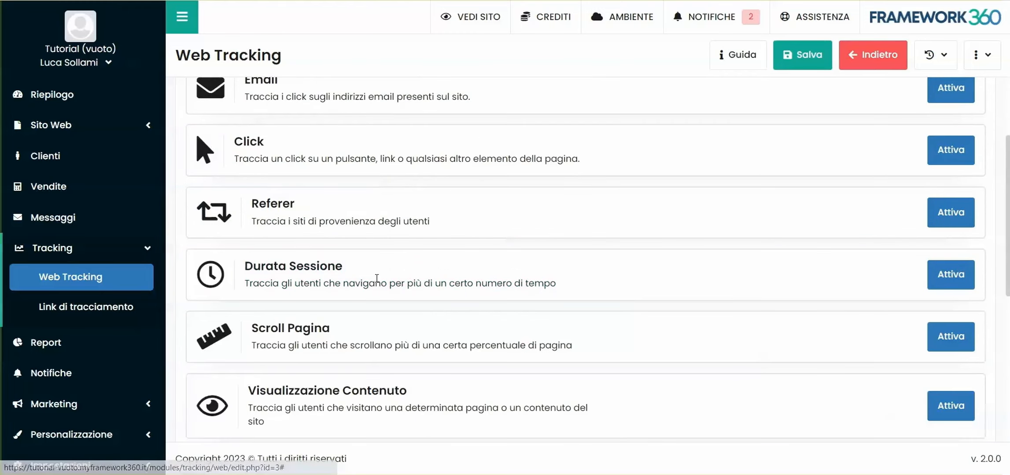
Generate a Conversions API access token for direct integration in the Meta pixel settings and copy it.
scroll(379, 278, "up", 3)
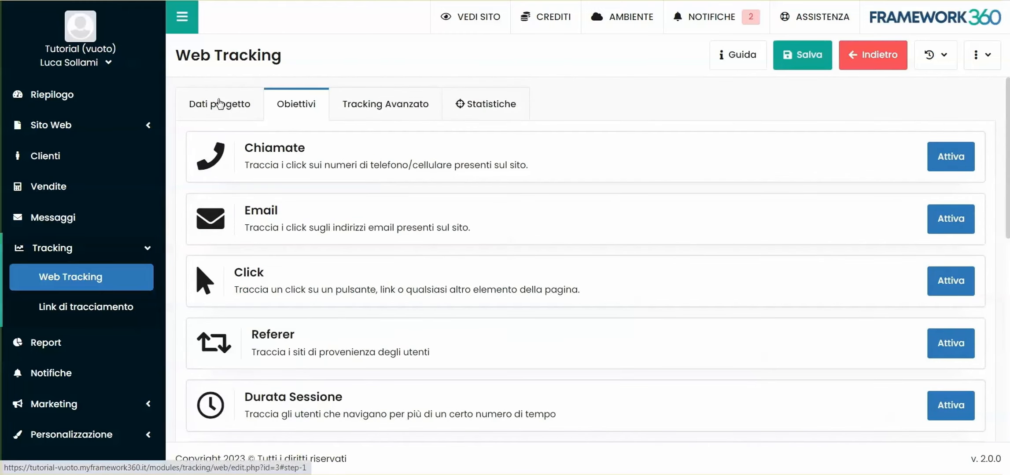
left_click(219, 104)
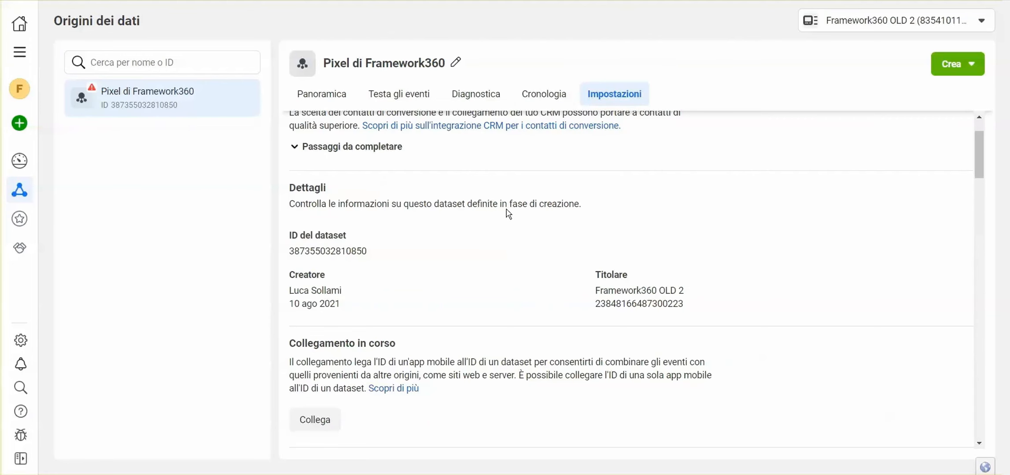
scroll(391, 221, "down", 7)
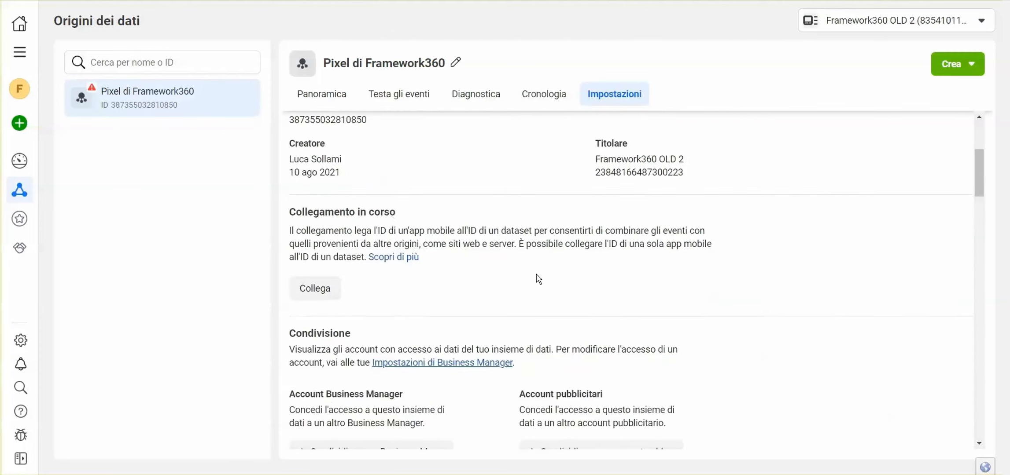
scroll(507, 232, "down", 6)
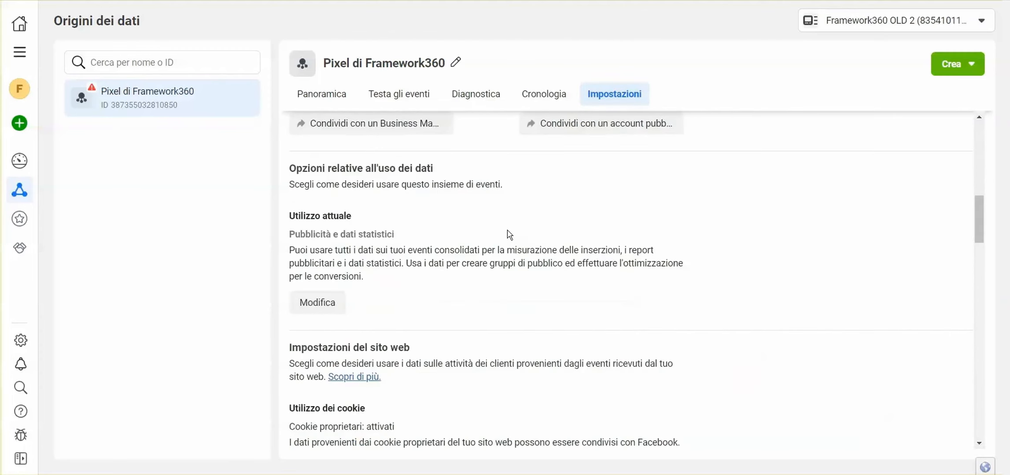
scroll(485, 231, "down", 5)
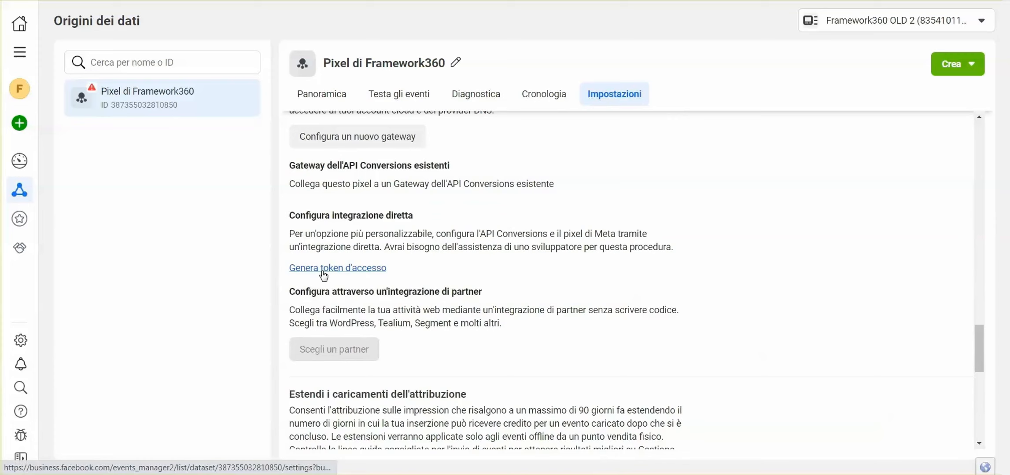
left_click(357, 268)
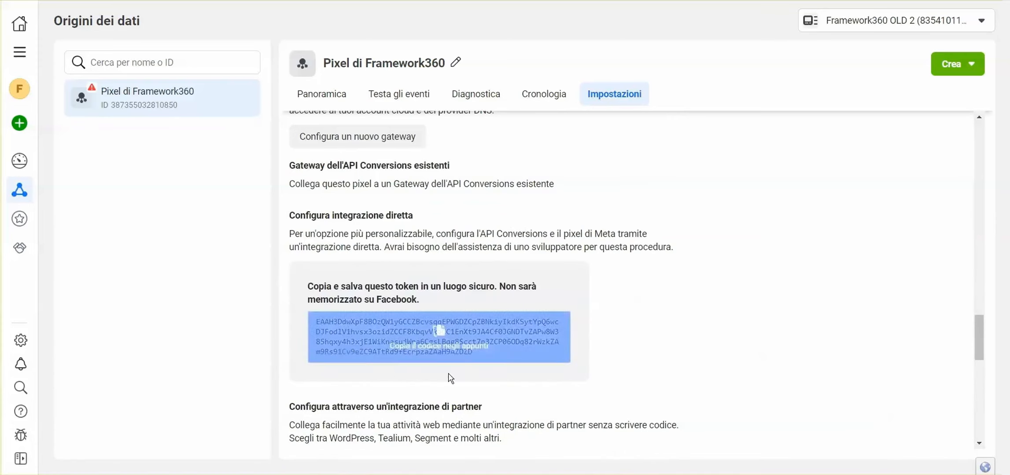
mouse_move(442, 332)
left_click(443, 341)
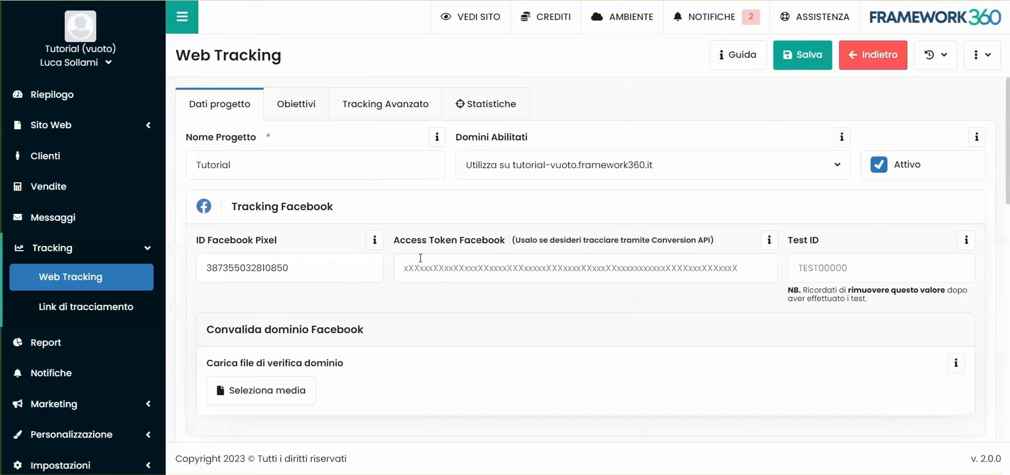
Paste the access token into the Tutorial project's Access Token Facebook field and save the project.
left_click(429, 272)
key("ctrl+v")
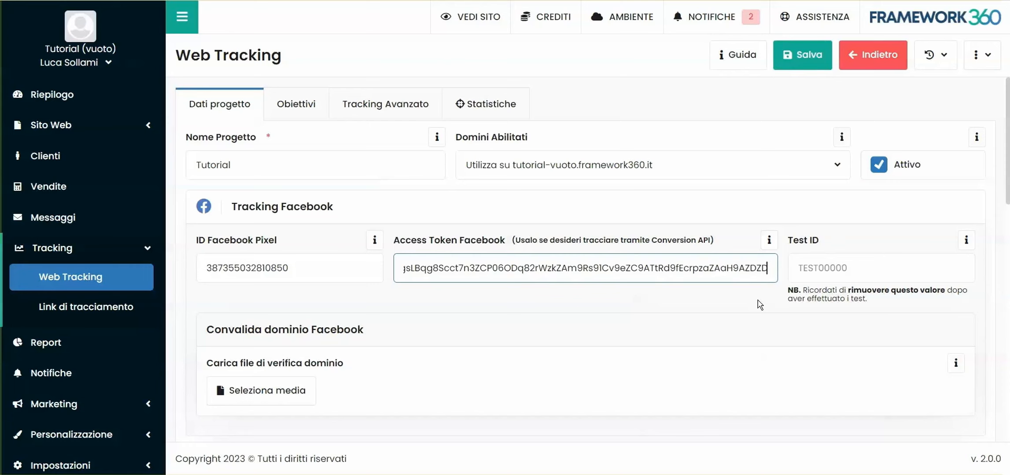
left_click(811, 62)
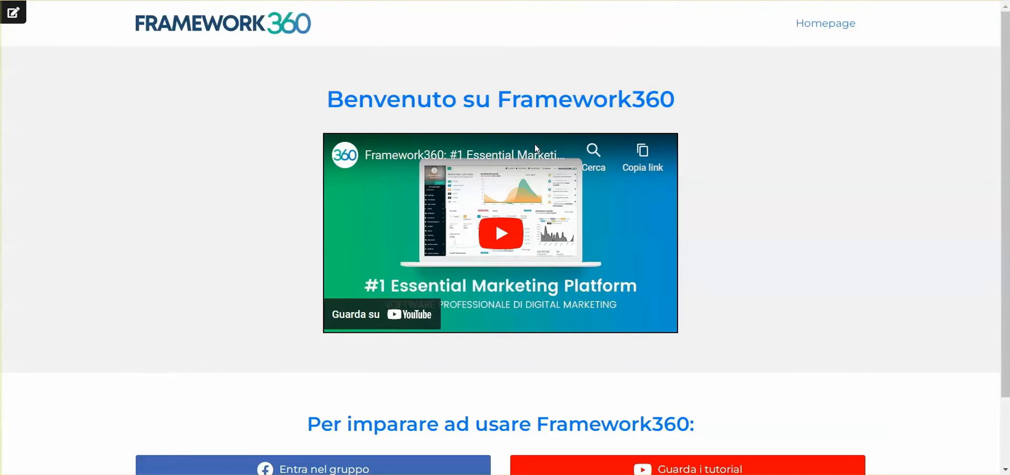
Check the live website with the Meta pixel browser extension, examining the detected pixel's ID and PageView event.
left_click(828, 0)
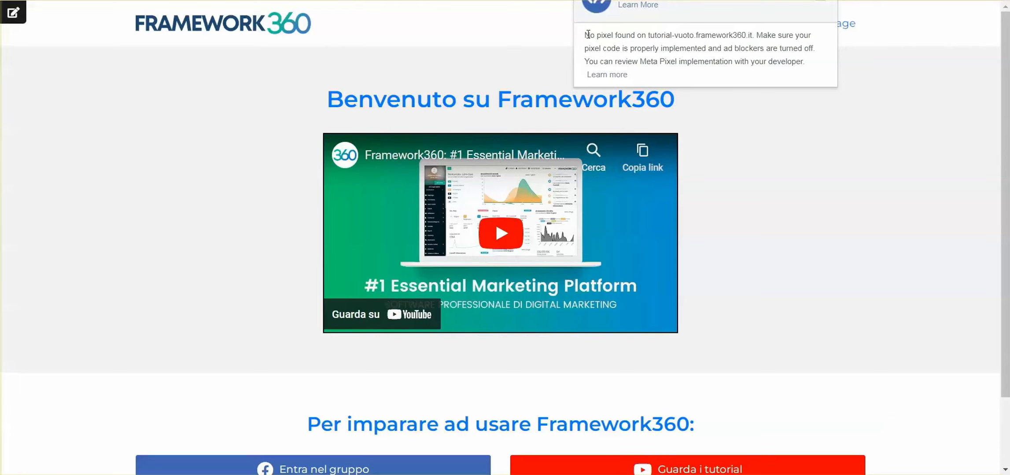
left_click_drag(584, 35, 671, 39)
left_click(697, 35)
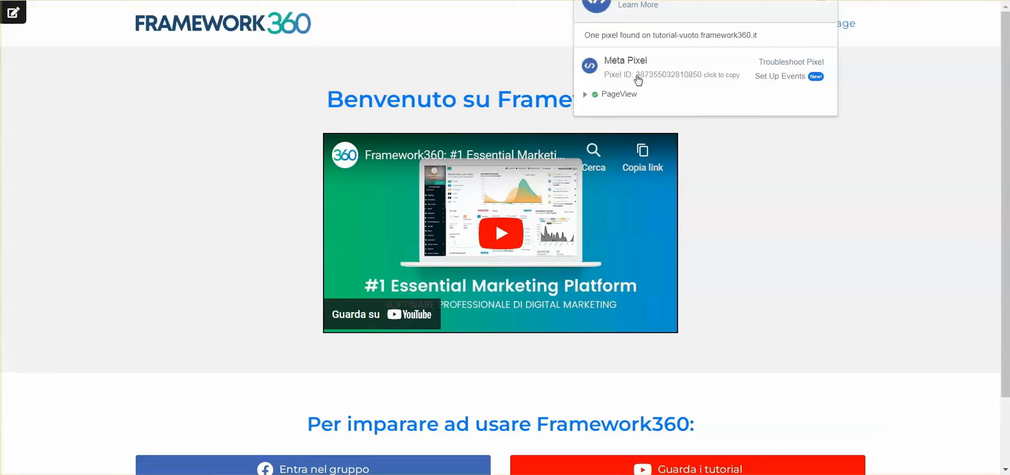
left_click_drag(636, 75, 703, 70)
left_click(610, 95)
left_click(616, 95)
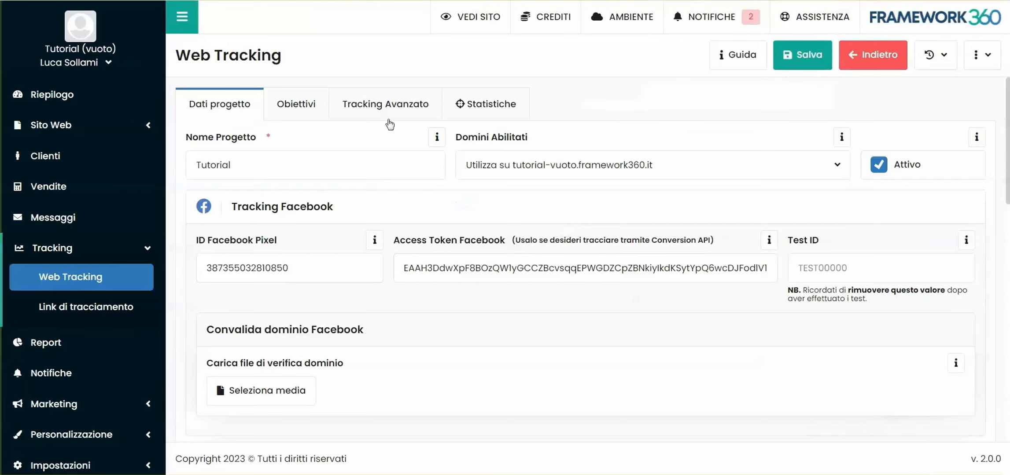
Look through the objectives available in the Tutorial tracking project and return to the live website.
left_click(290, 104)
scroll(476, 147, "down", 7)
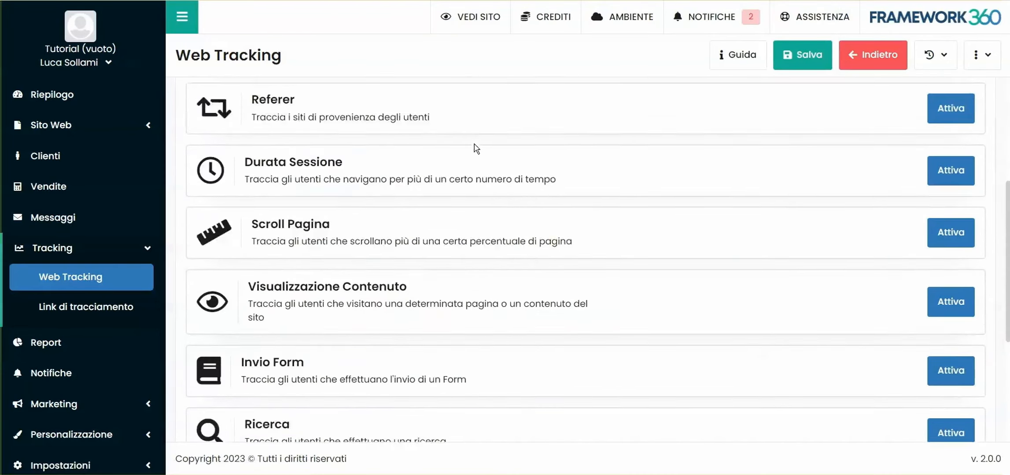
scroll(545, 226, "up", 7)
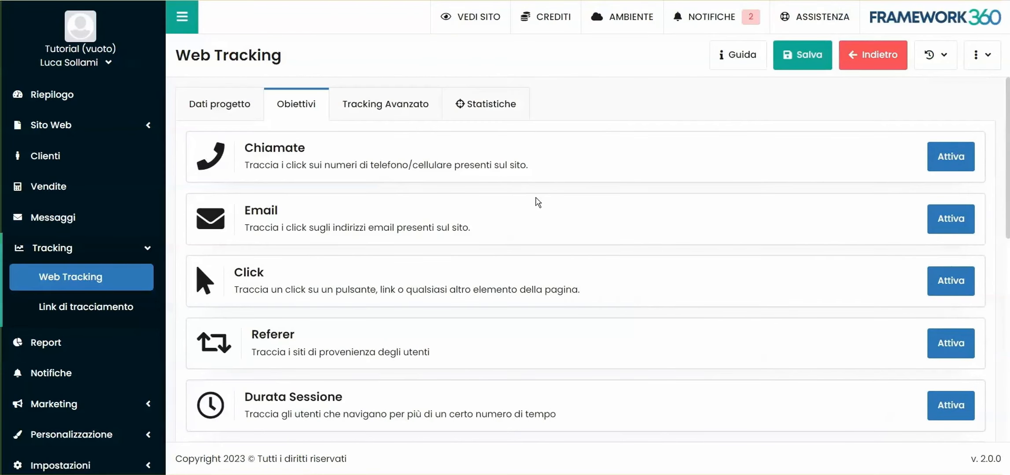
scroll(524, 207, "down", 2)
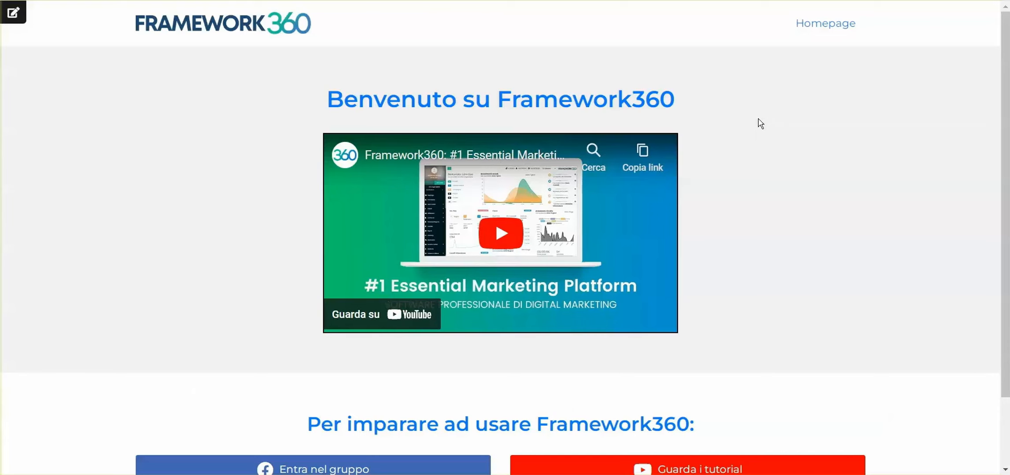
scroll(764, 121, "down", 2)
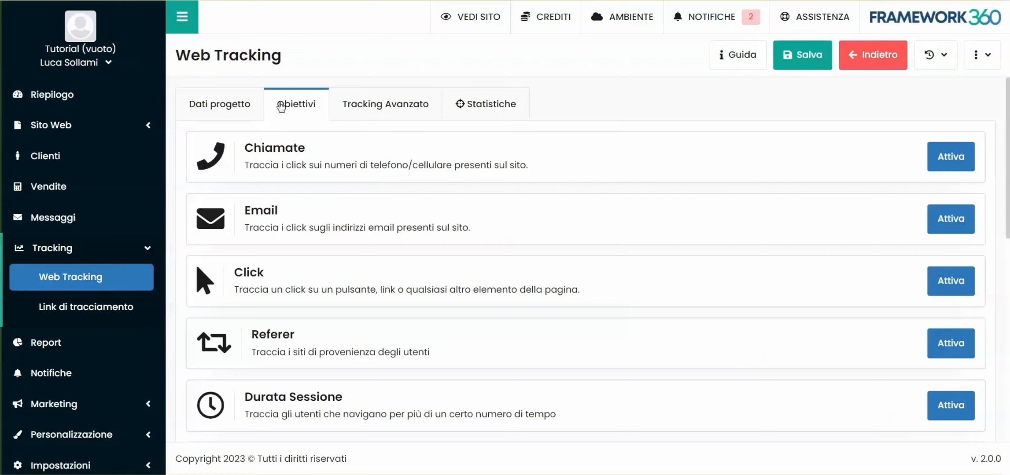
Activate the Click objective and use the visual selection to target the site's "Entra nel gruppo" button through its CSS selector.
scroll(407, 176, "down", 3)
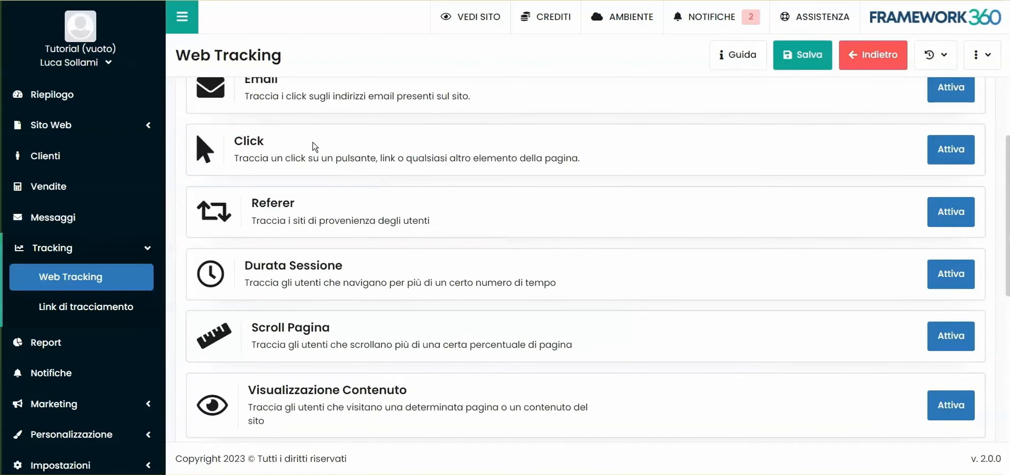
left_click(949, 150)
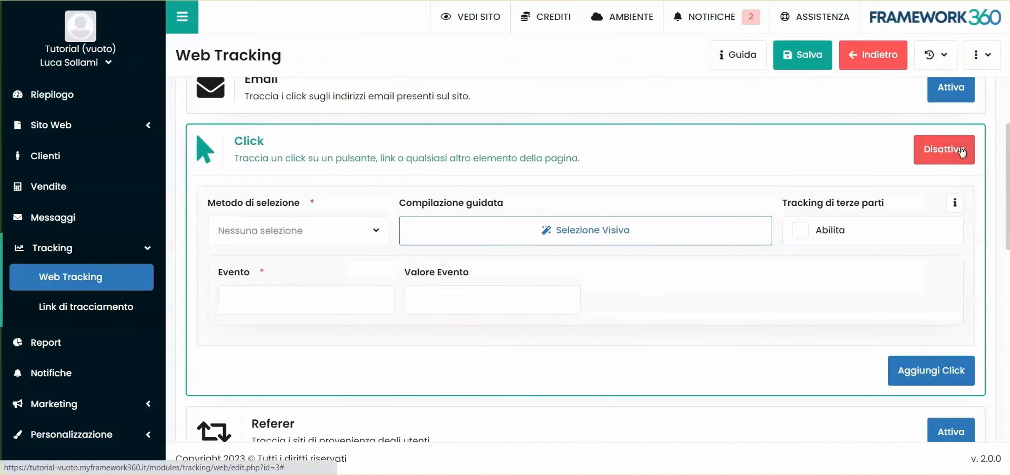
left_click(587, 239)
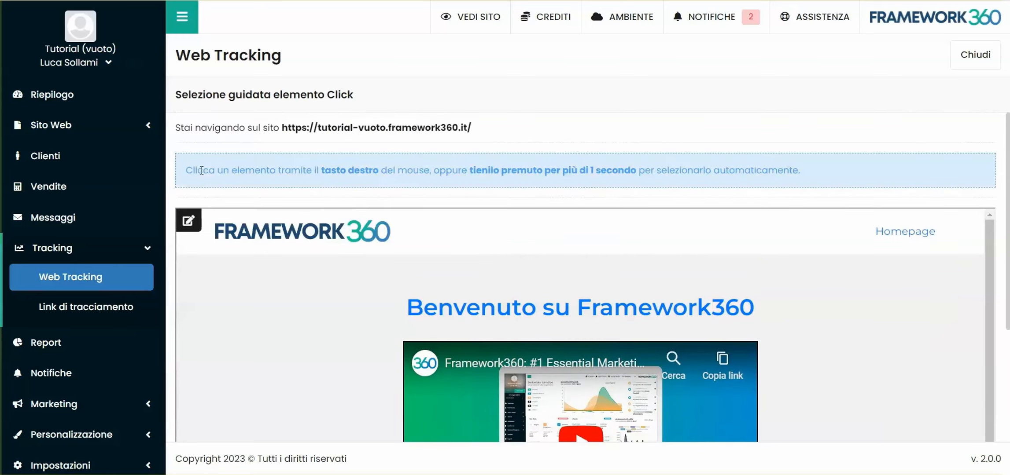
left_click_drag(320, 170, 386, 169)
left_click(437, 169)
scroll(616, 171, "down", 8)
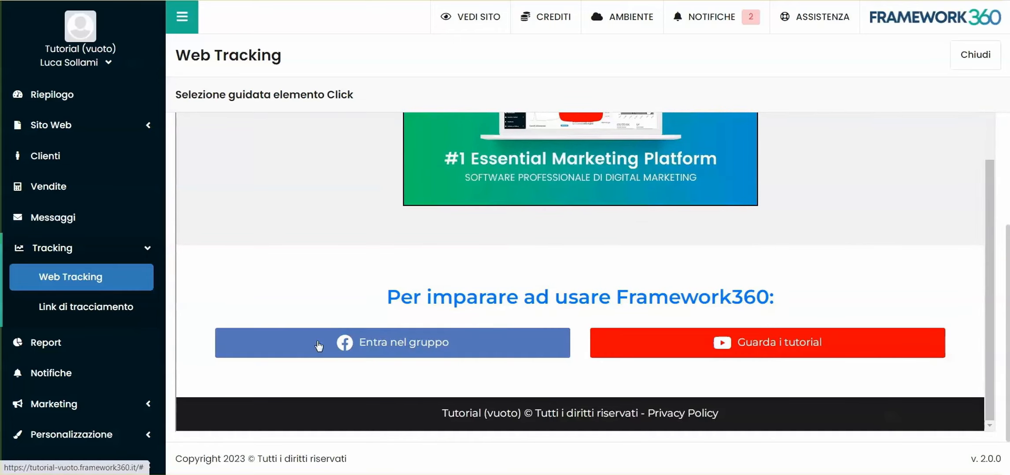
left_click(421, 346)
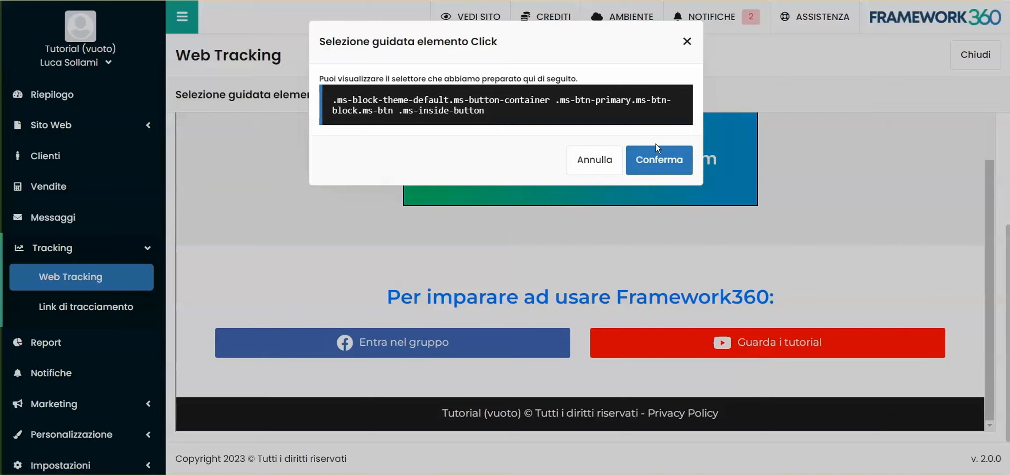
left_click(650, 165)
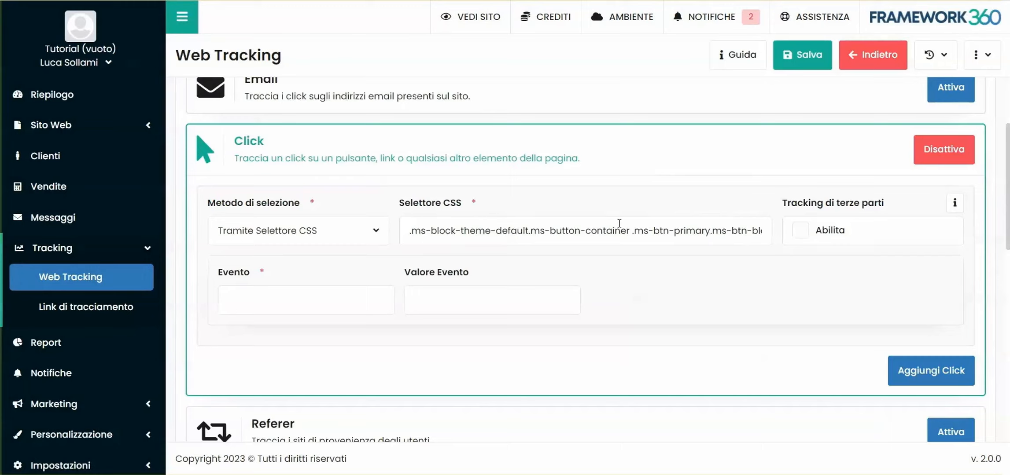
Name the Click objective's event "Click su community".
left_click(304, 302)
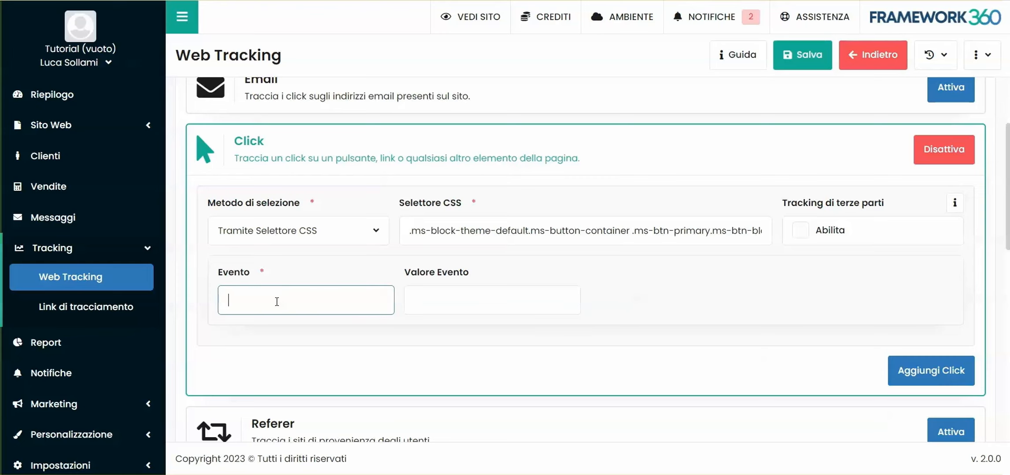
scroll(349, 252, "up", 3)
scroll(456, 194, "down", 1)
scroll(396, 202, "down", 4)
scroll(372, 207, "up", 2)
type("Click su community")
left_click(624, 268)
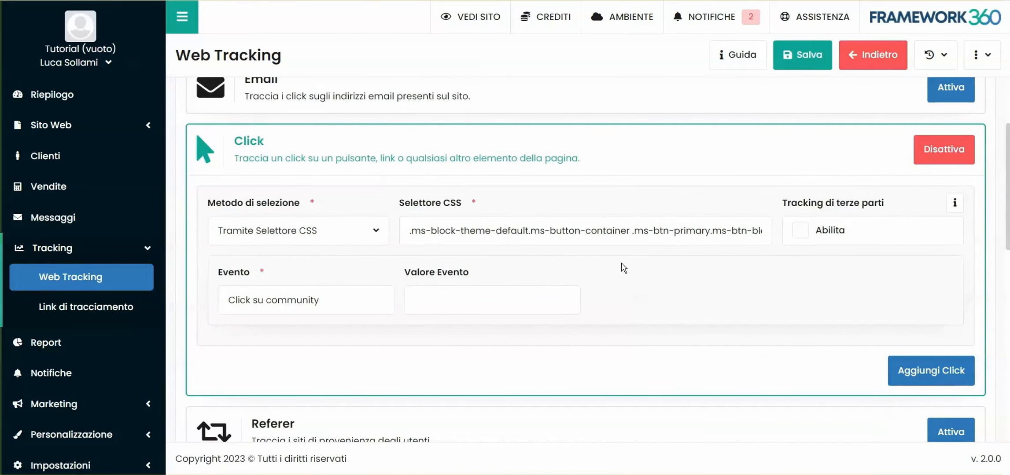
Enable third-party tracking for the Click objective, set its Facebook Pixel event to "Click su community" and save the project.
left_click(800, 234)
scroll(260, 318, "down", 4)
left_click(258, 225)
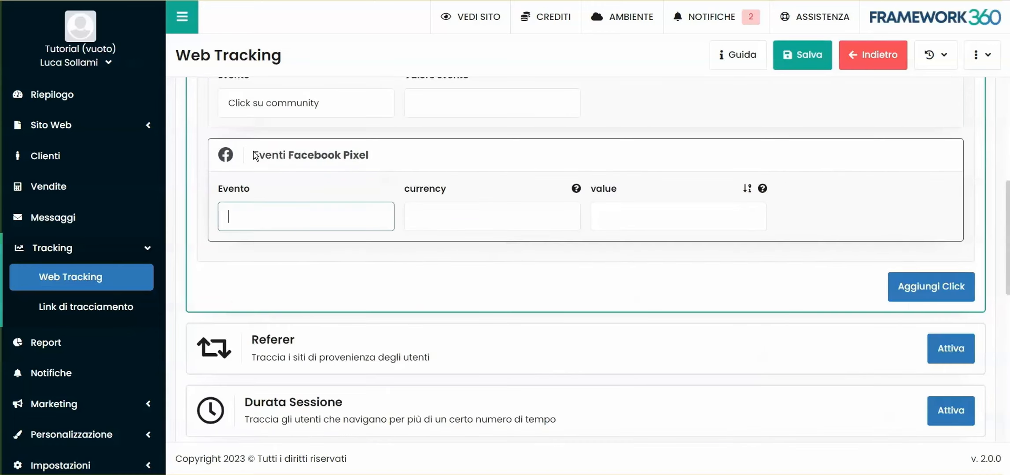
scroll(255, 156, "up", 3)
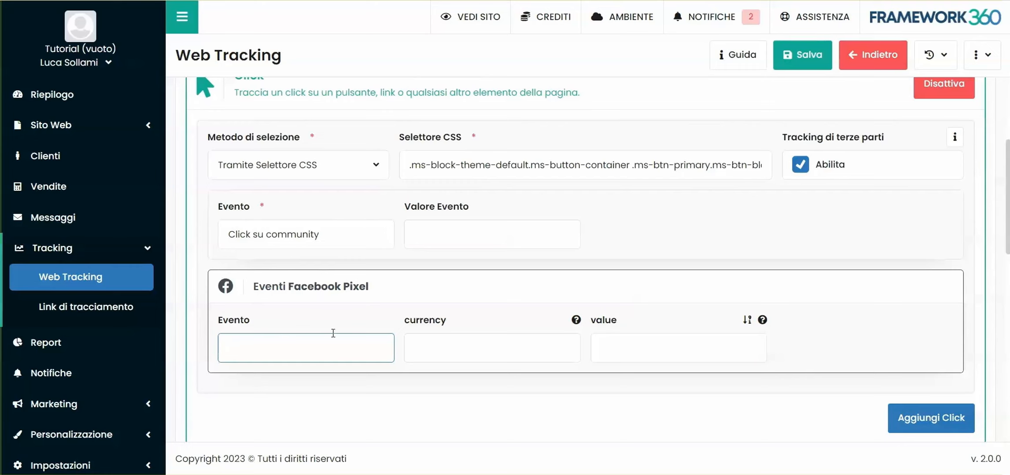
scroll(432, 336, "up", 5)
scroll(427, 339, "down", 7)
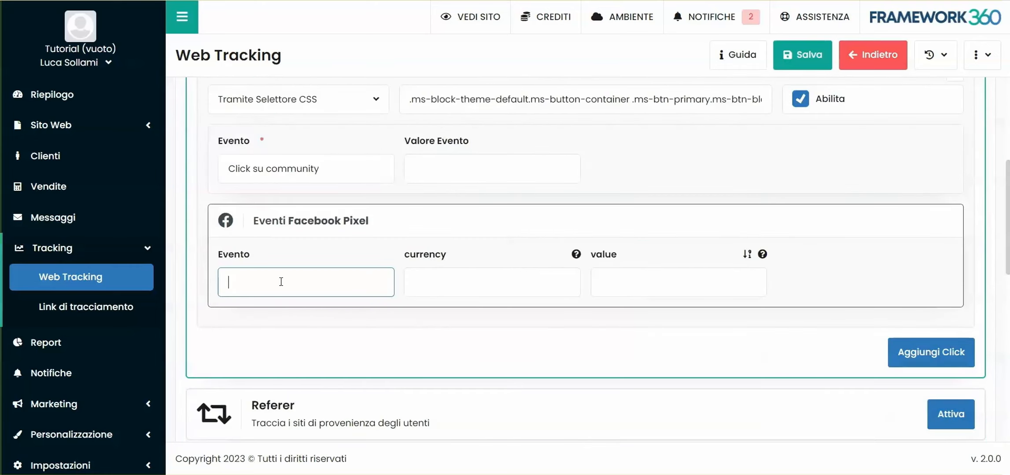
type("k su community")
left_click(389, 322)
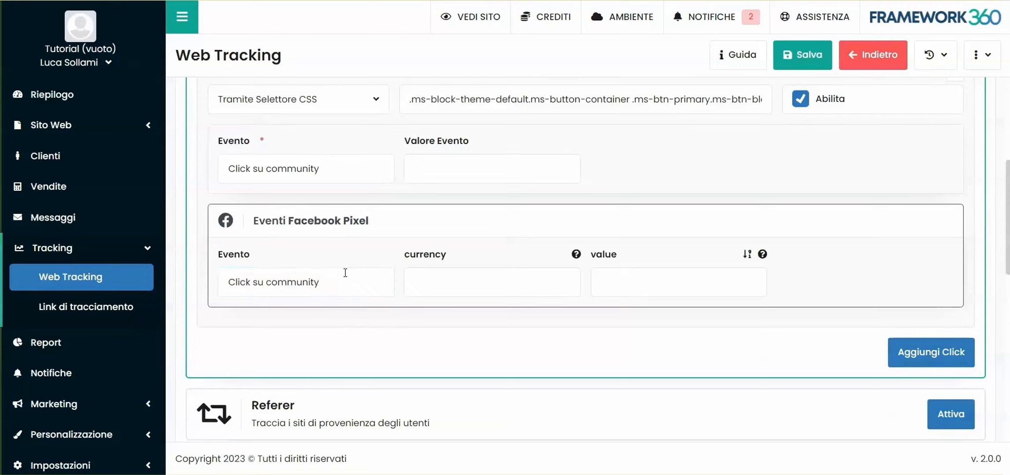
left_click(820, 67)
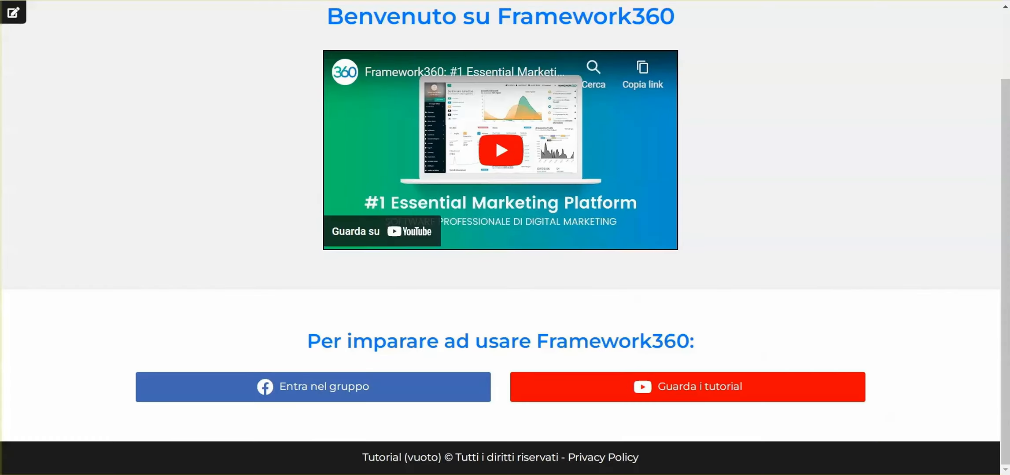
Reload the live website, trigger its "Entra nel gruppo" button and check the "Click su community" event in the Meta pixel extension.
key("F5")
left_click(830, 0)
left_click(789, 188)
left_click(335, 392)
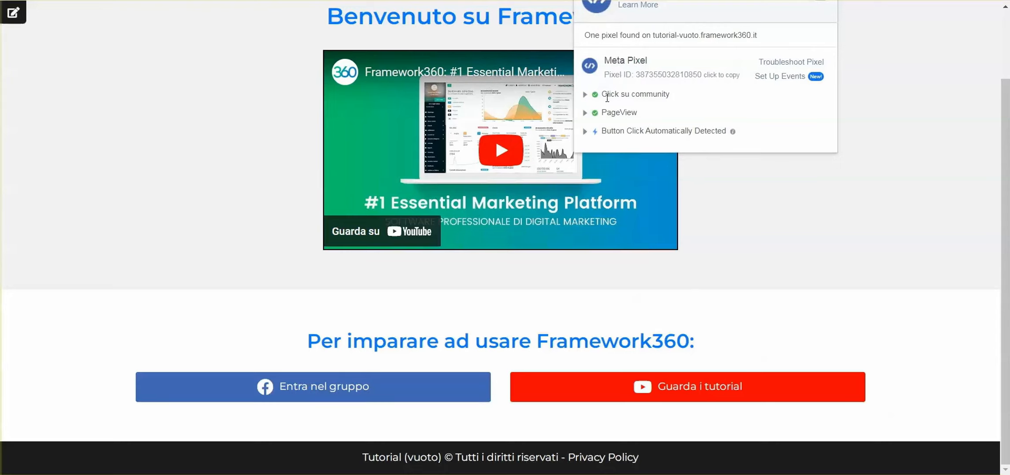
left_click(607, 98)
double_click(607, 96)
left_click_drag(627, 101, 671, 99)
left_click(672, 99)
left_click(671, 98)
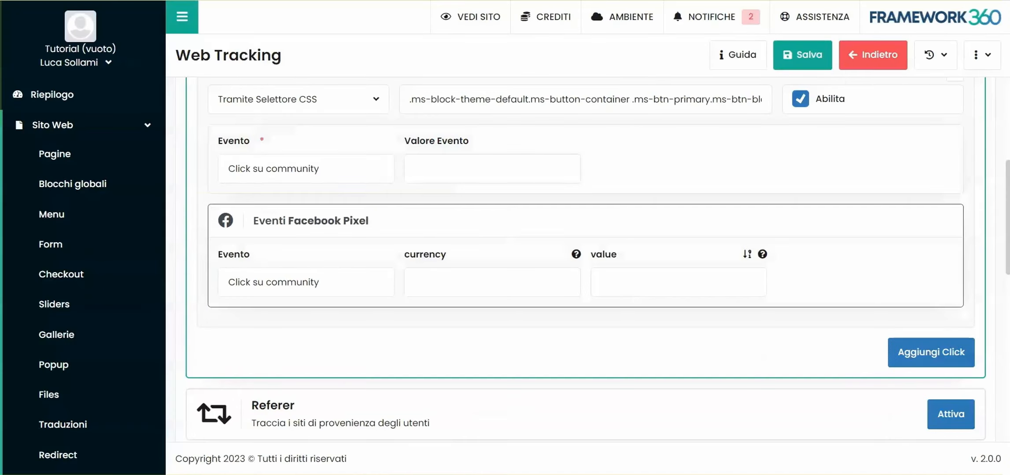
Review the Facebook Pixel event name entered for the Click objective in Web Tracking.
left_click_drag(331, 283, 219, 283)
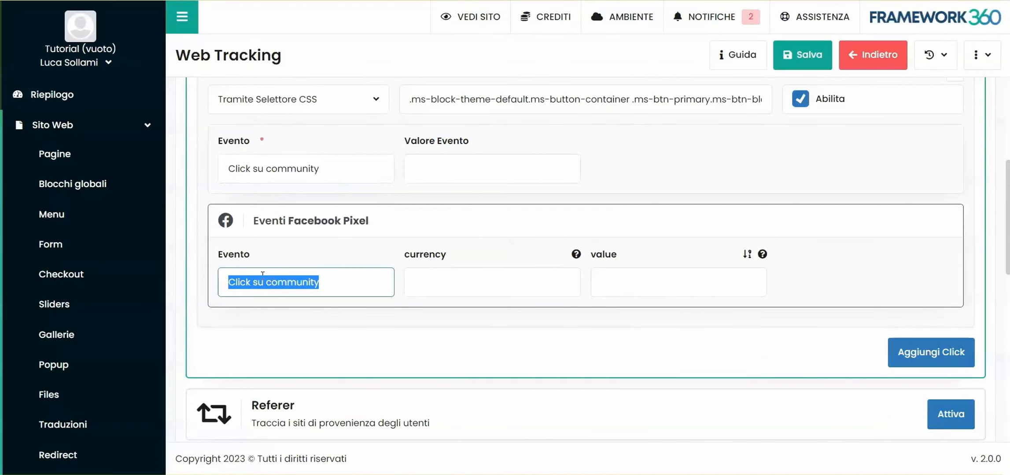
left_click(325, 281)
left_click(362, 312)
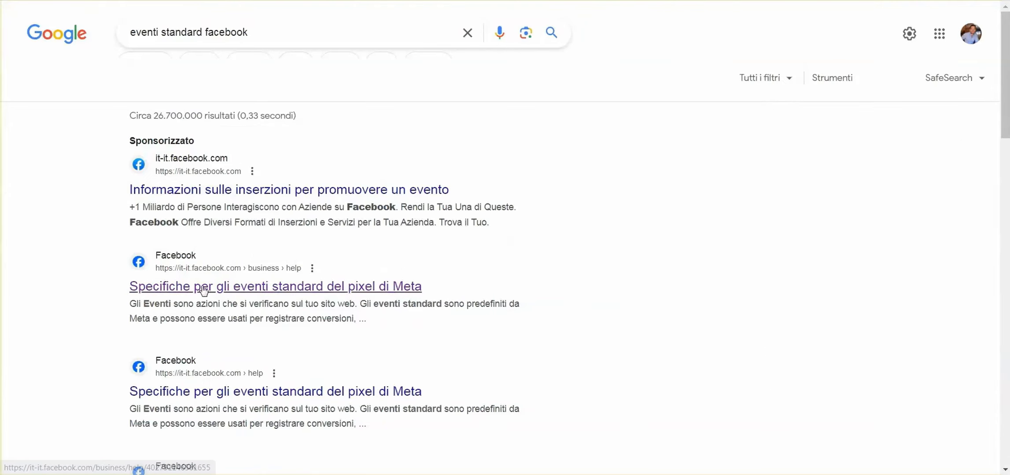
Open Meta's help article on standard pixel events from the Google results and examine the standard event codes in its table.
left_click(268, 291)
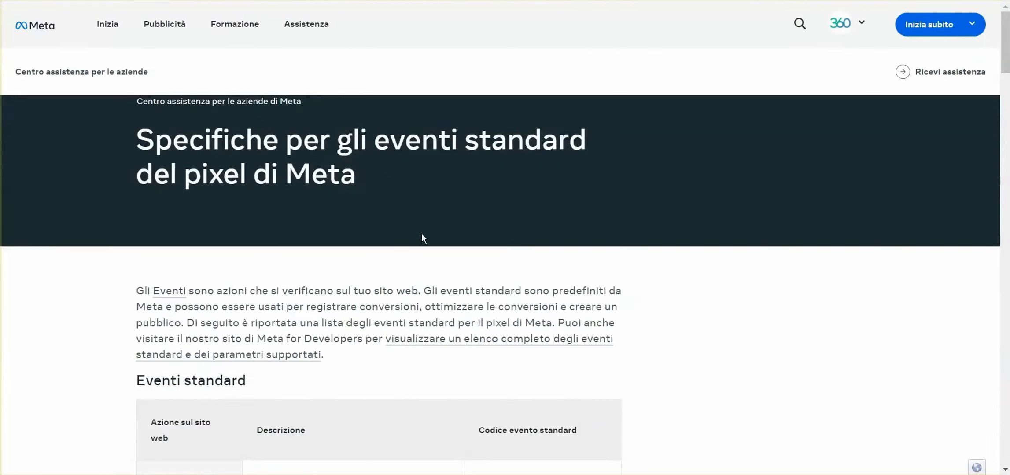
scroll(486, 198, "down", 6)
double_click(545, 217)
double_click(549, 288)
scroll(558, 279, "down", 3)
double_click(556, 221)
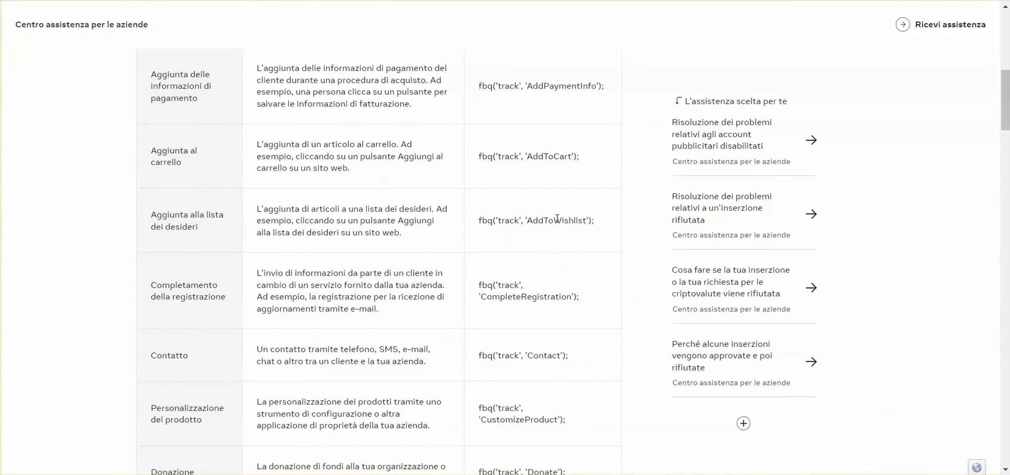
Examine the CompleteRegistration, Contact and AddToCart event codes in Meta's standard events table.
double_click(529, 296)
scroll(531, 271, "down", 3)
double_click(544, 224)
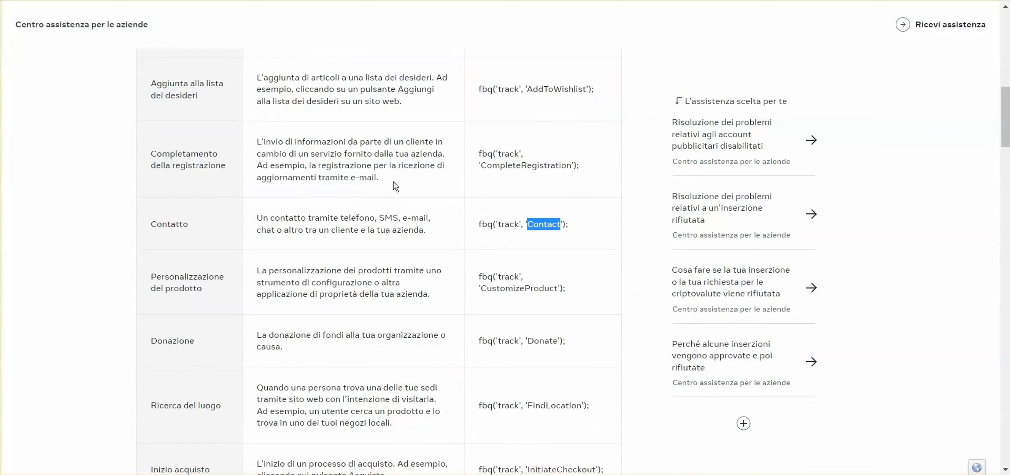
scroll(458, 216, "up", 4)
left_click(473, 245)
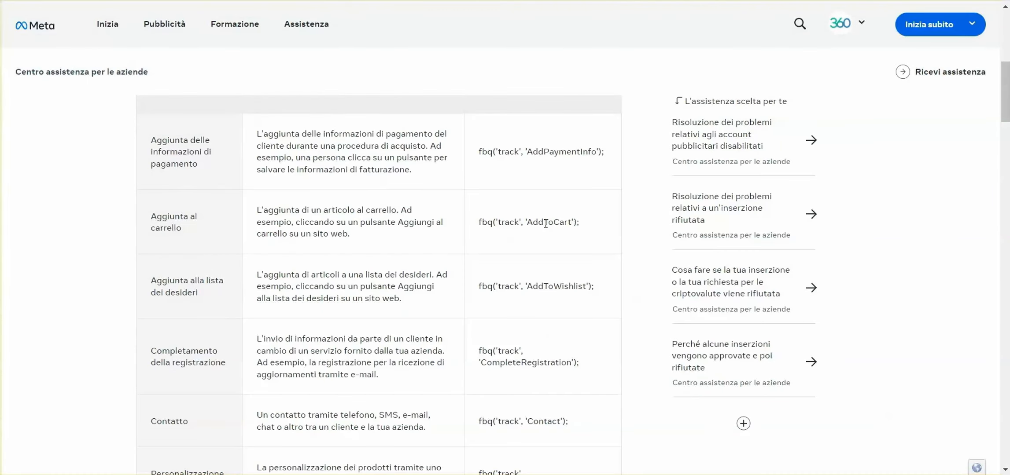
double_click(545, 224)
left_click(548, 238)
scroll(548, 239, "down", 5)
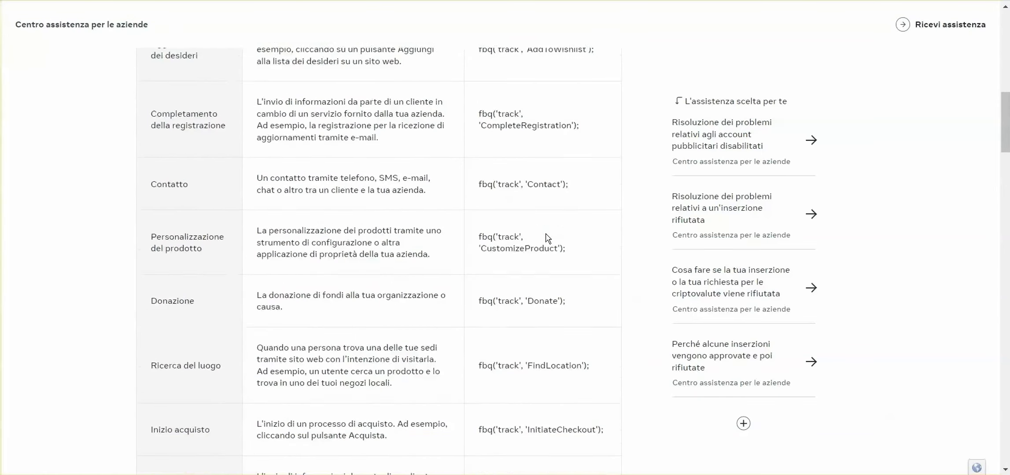
scroll(547, 238, "down", 1)
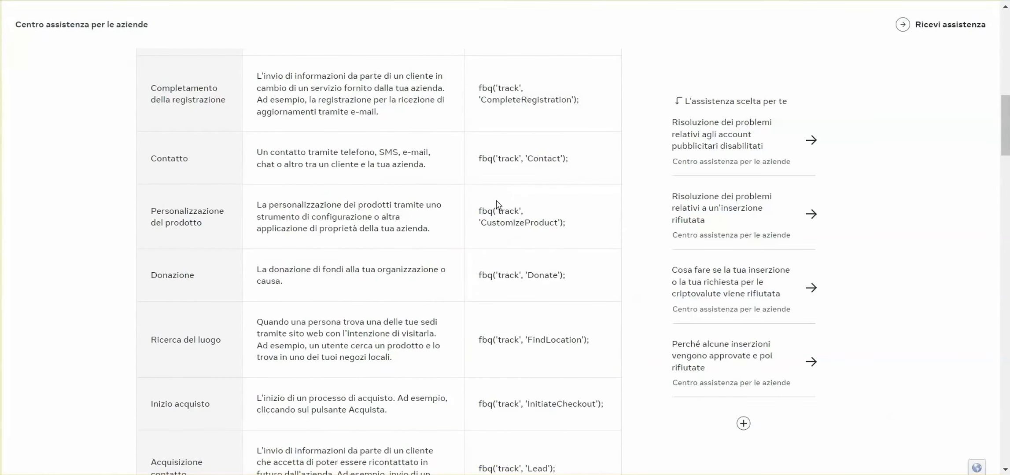
Read the Contact event's description in Meta's table and continue down to the Lead event code.
double_click(535, 157)
left_click_drag(255, 153, 432, 167)
left_click(440, 170)
left_click(260, 152)
left_click(435, 169)
scroll(505, 244, "down", 4)
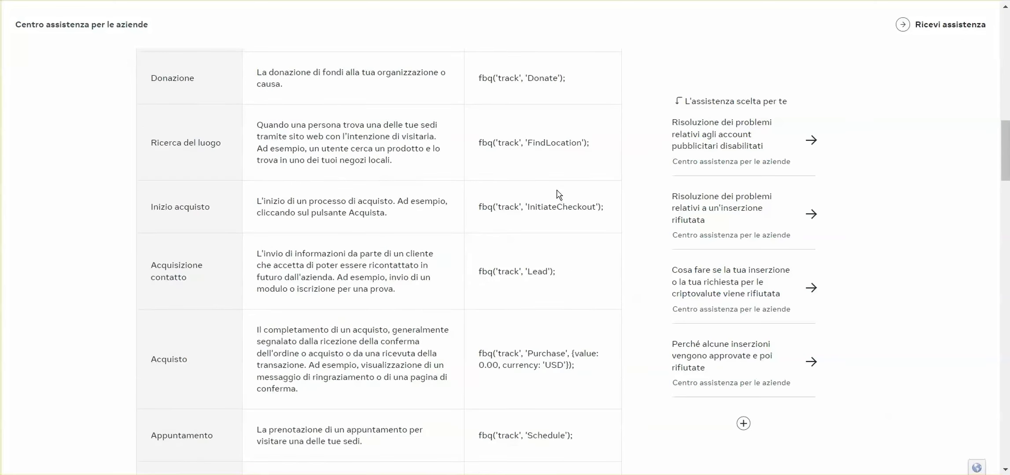
scroll(550, 192, "down", 1)
scroll(546, 185, "down", 2)
double_click(531, 141)
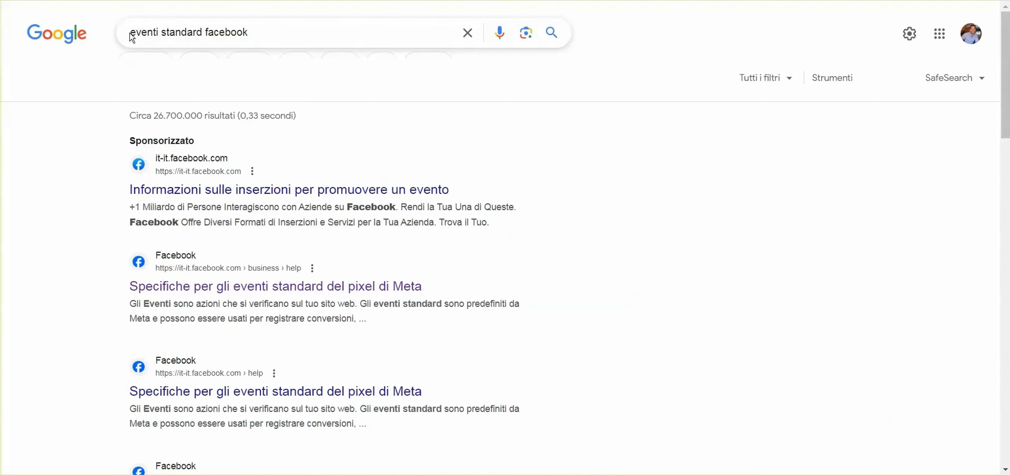
Revisit the Google query "eventi standard facebook", return to Meta's article and locate the Lead event code.
left_click_drag(255, 27, 127, 30)
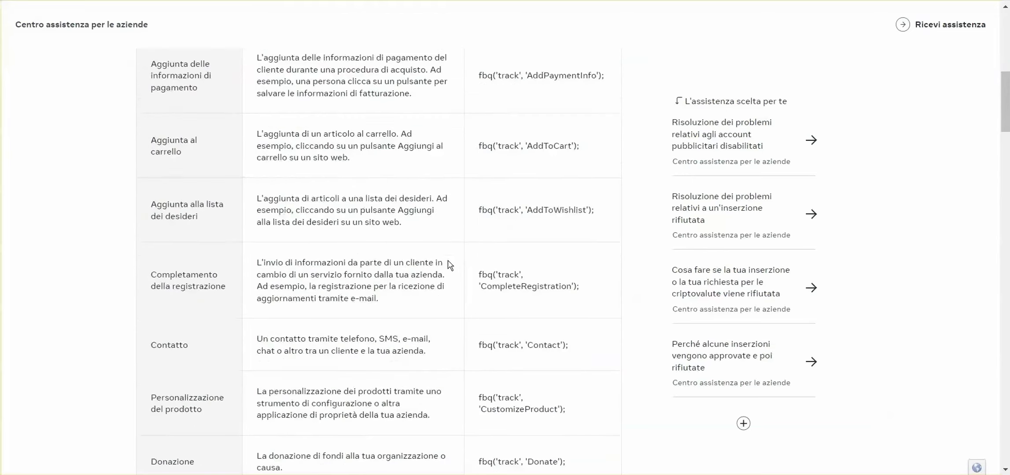
scroll(451, 264, "down", 10)
double_click(537, 140)
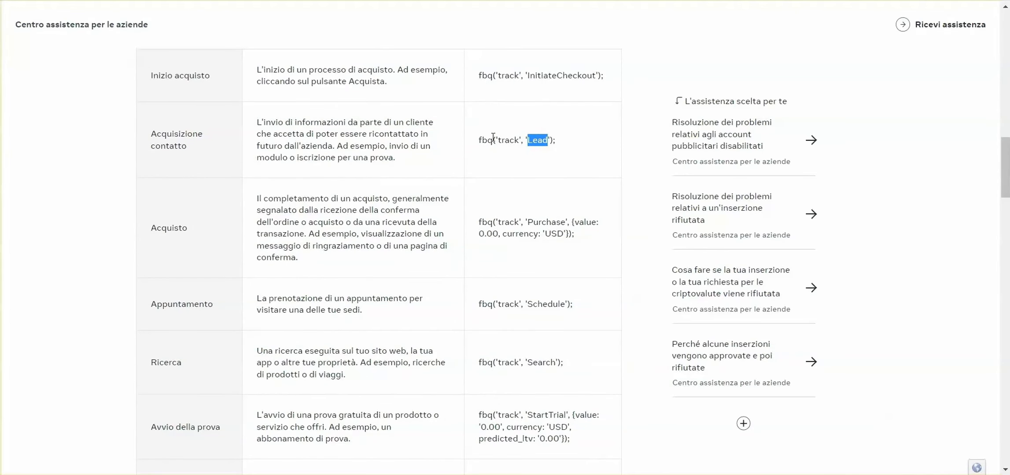
left_click(528, 139)
left_click_drag(481, 139, 477, 138)
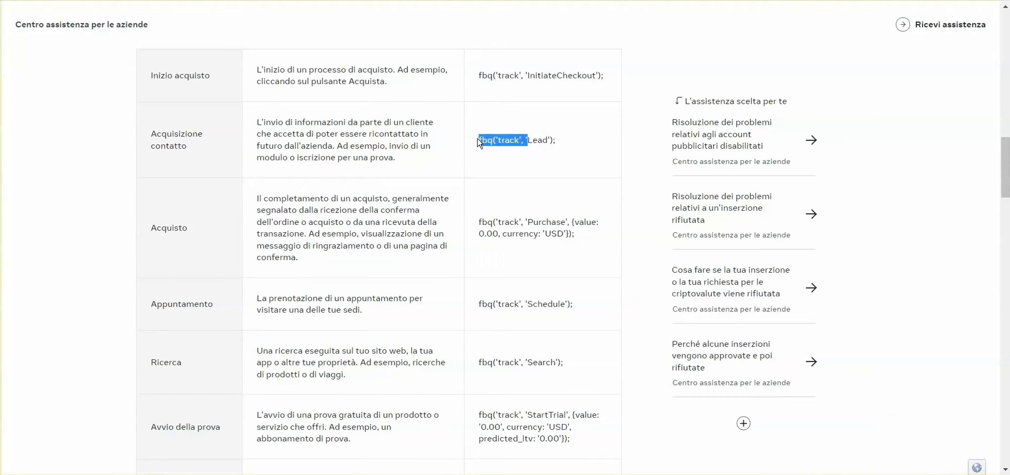
left_click(477, 138)
Copy "Lead" from Meta's table, set it as the Click objective's Facebook Pixel event and save the project.
double_click(536, 140)
right_click(536, 140)
left_click(568, 143)
left_click(569, 142)
left_click(316, 0)
triple_click(354, 283)
key("ctrl+v")
left_click(477, 245)
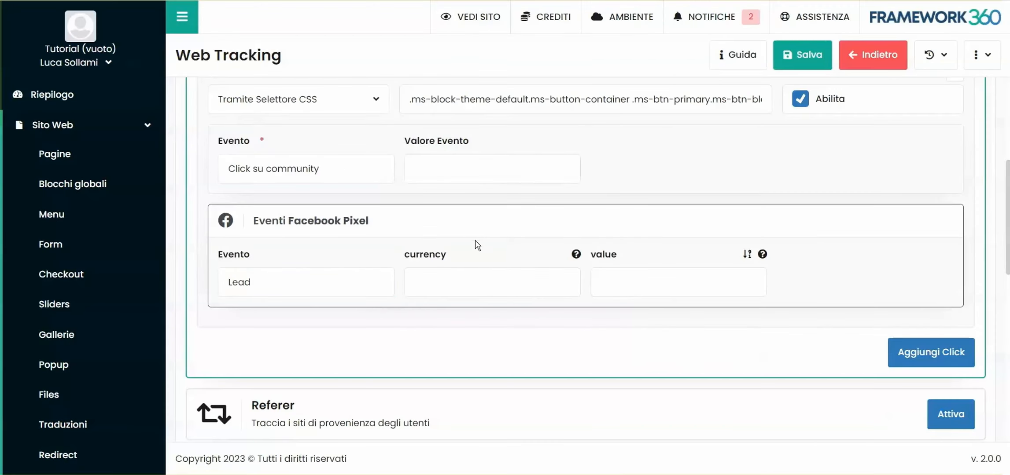
left_click_drag(256, 295, 220, 288)
left_click(312, 306)
left_click(317, 0)
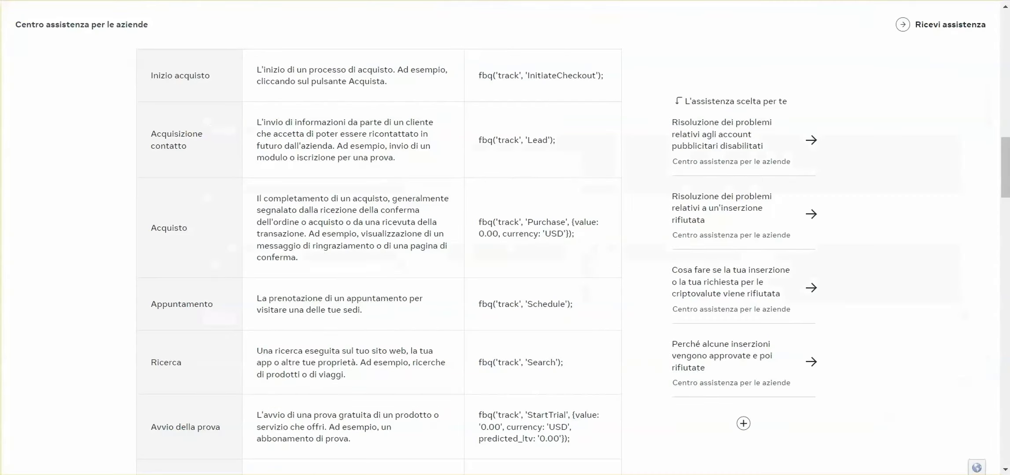
left_click(211, 1)
left_click(804, 62)
Trigger the "Entra nel gruppo" button on the live website and inspect the Lead event in the Meta pixel extension.
left_click(132, 1)
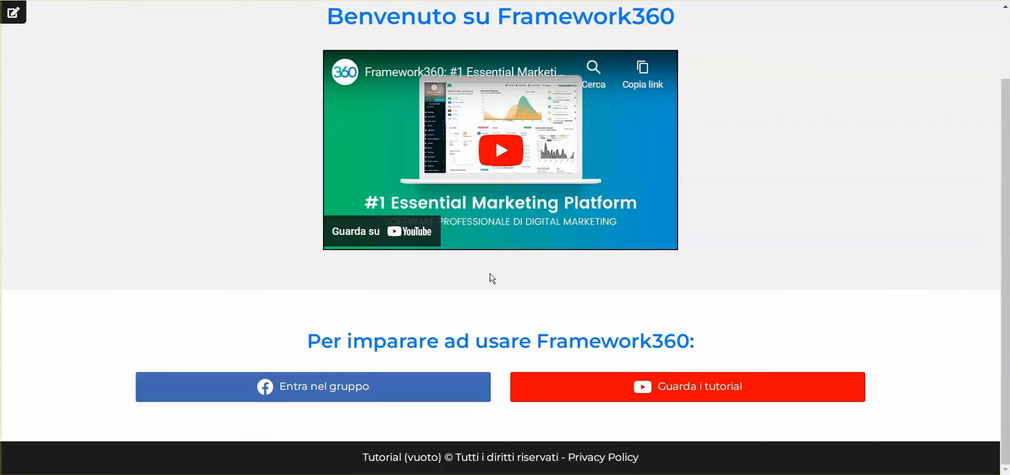
left_click(362, 390)
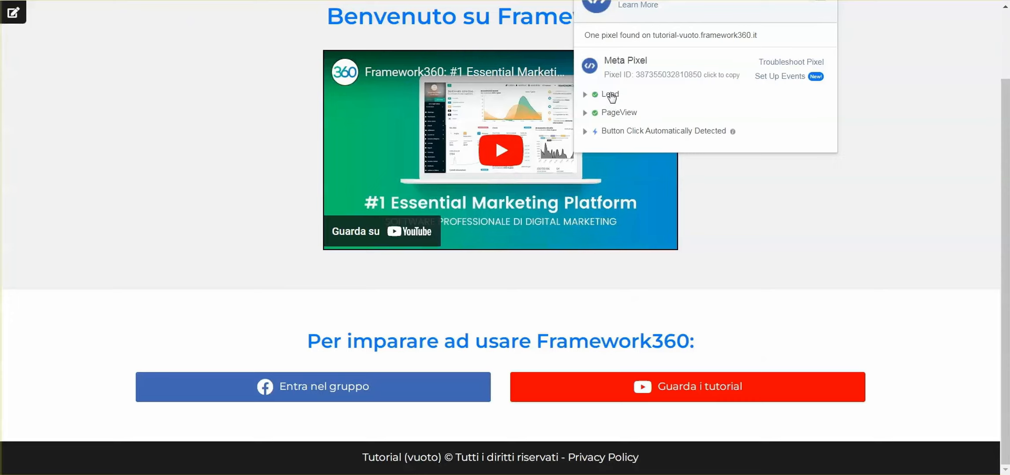
left_click(611, 96)
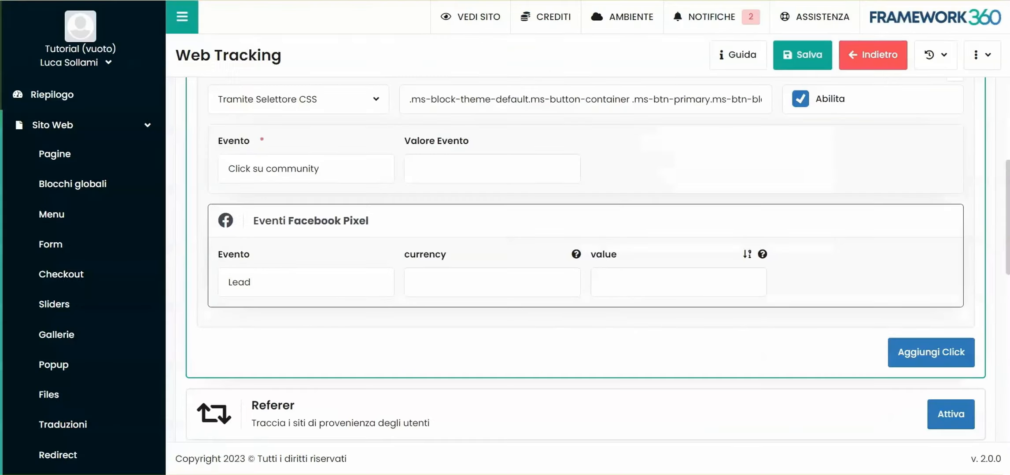
Activate the Visualizzazione Contenuto objective in Web Tracking and enable its third-party tracking.
scroll(444, 241, "up", 5)
scroll(546, 220, "down", 14)
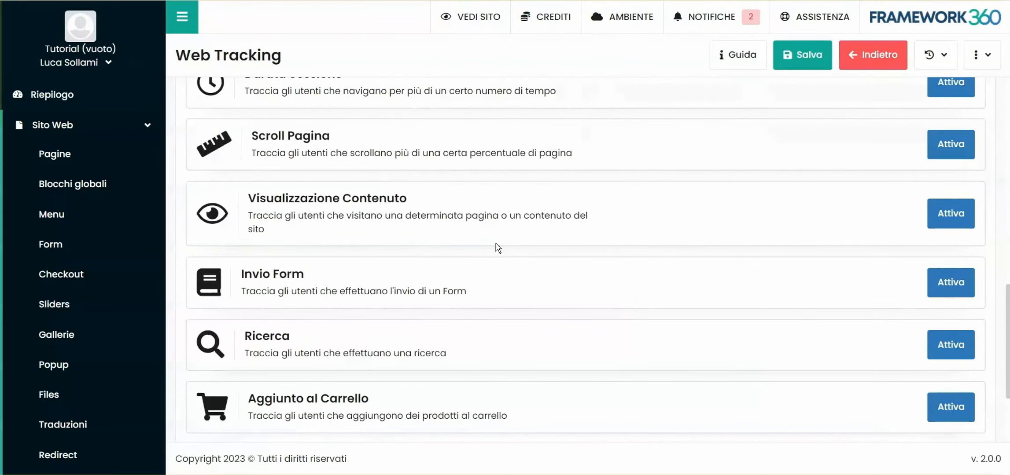
left_click(935, 223)
scroll(582, 306, "down", 4)
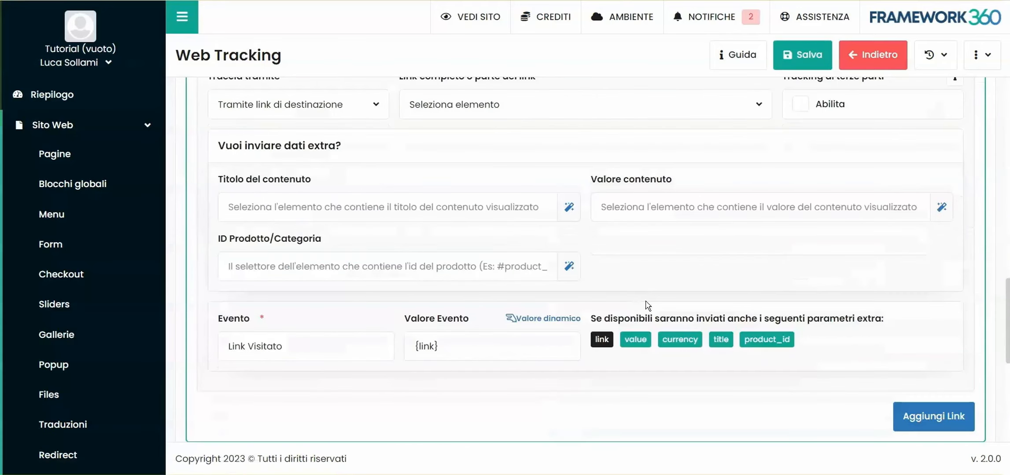
scroll(810, 267, "up", 3)
left_click(800, 236)
scroll(451, 241, "down", 4)
scroll(450, 241, "down", 3)
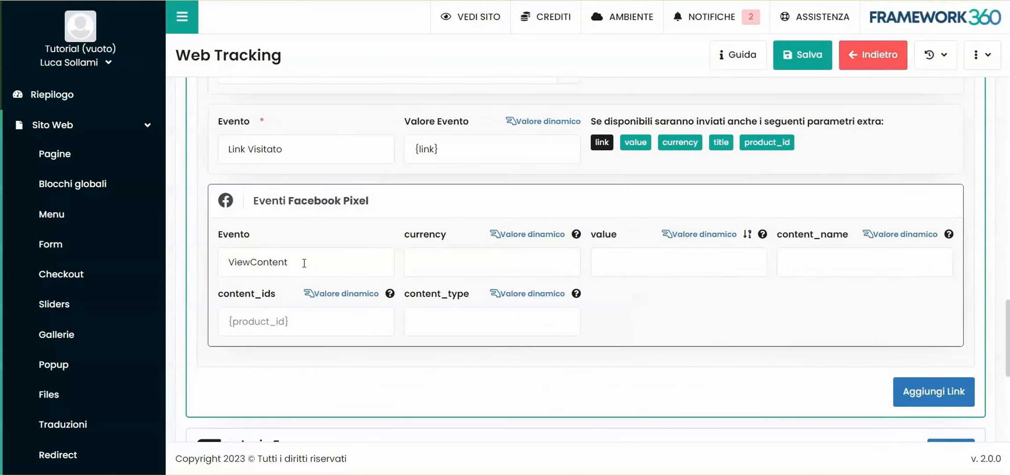
scroll(564, 249, "up", 7)
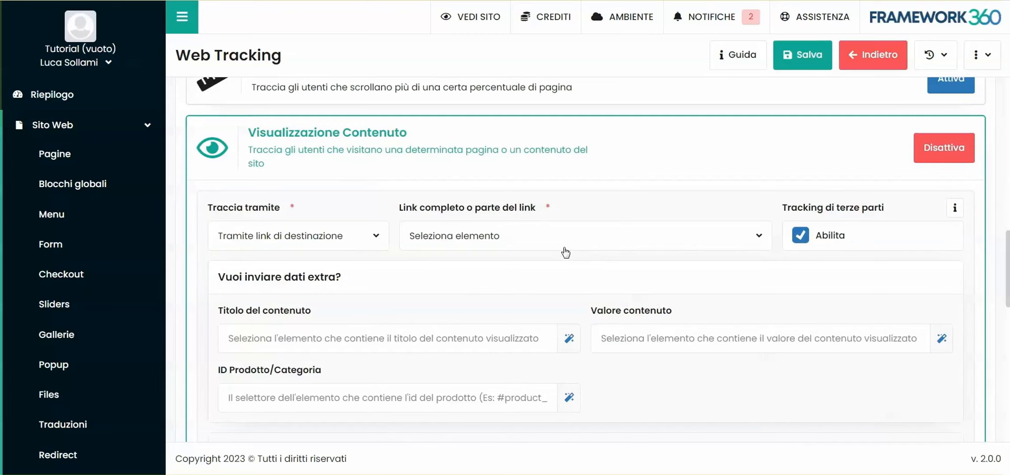
scroll(565, 252, "down", 7)
Look up the objective's ViewContent pixel event in Meta's standard events article.
left_click_drag(290, 262, 217, 271)
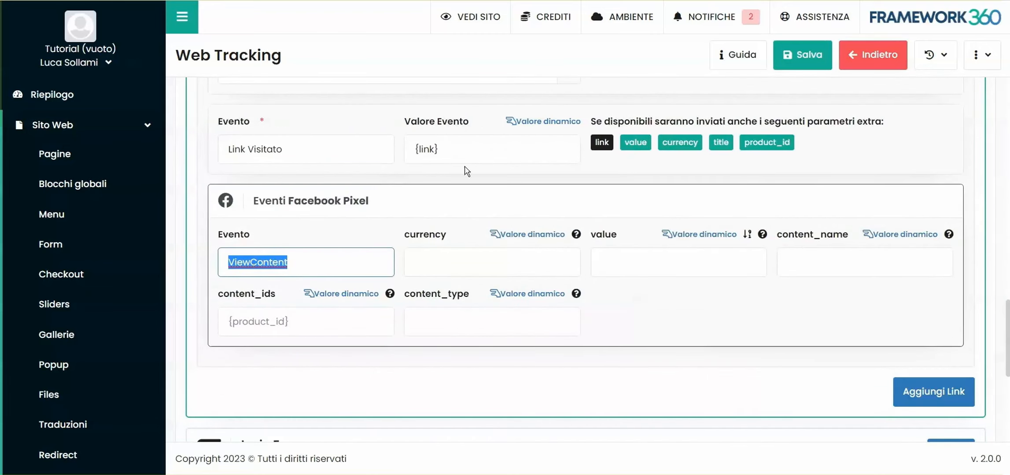
key("ctrl+Tab")
key("ctrl+f")
key("ctrl+v")
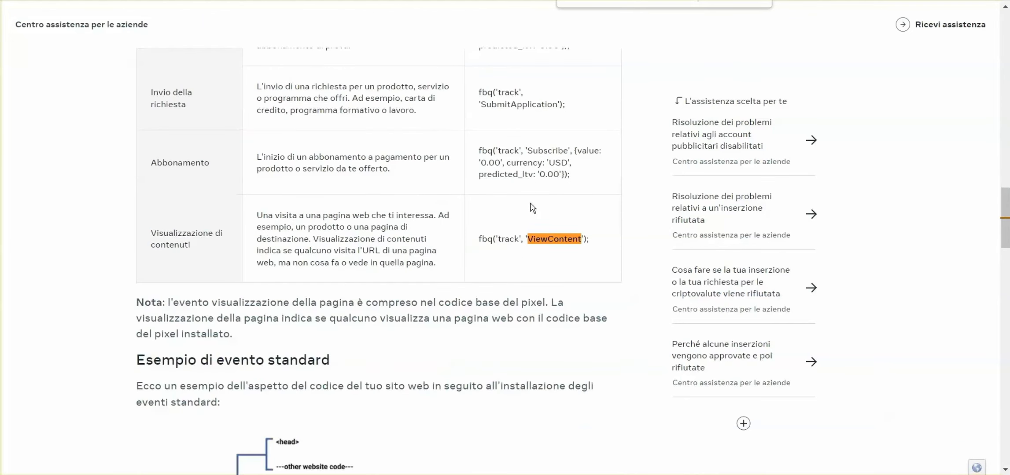
left_click_drag(150, 233, 209, 243)
left_click(511, 249)
key("Escape")
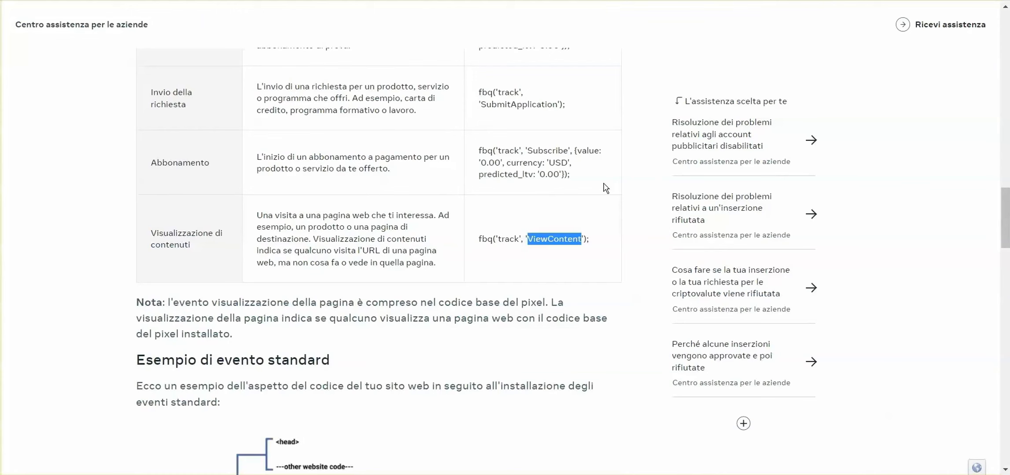
left_click(556, 238)
key("alt+Tab")
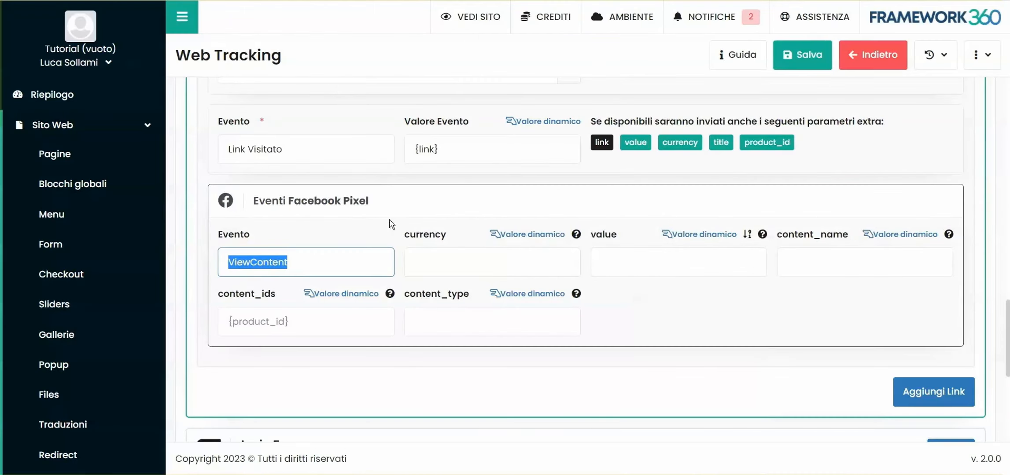
Activate the Acquisto objective in Web Tracking and enable its third-party tracking.
scroll(404, 367, "down", 7)
left_click(942, 396)
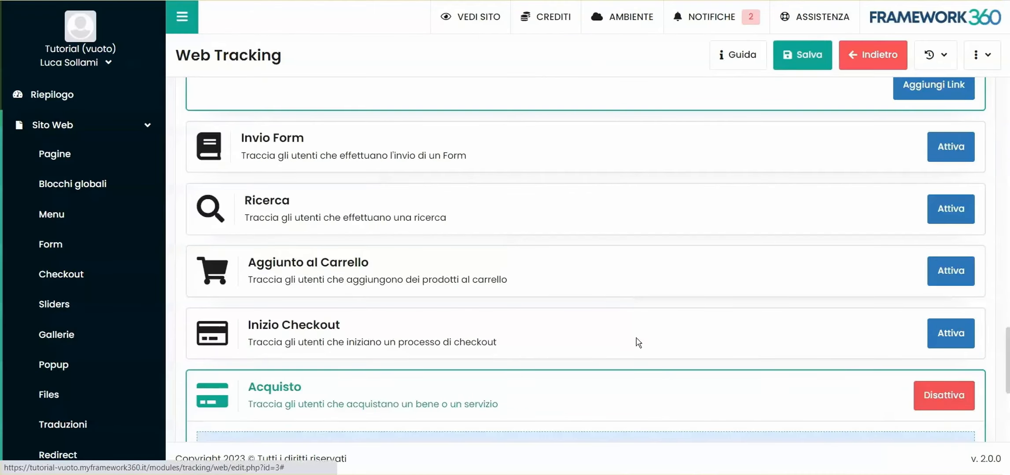
scroll(493, 323, "down", 6)
scroll(488, 319, "up", 2)
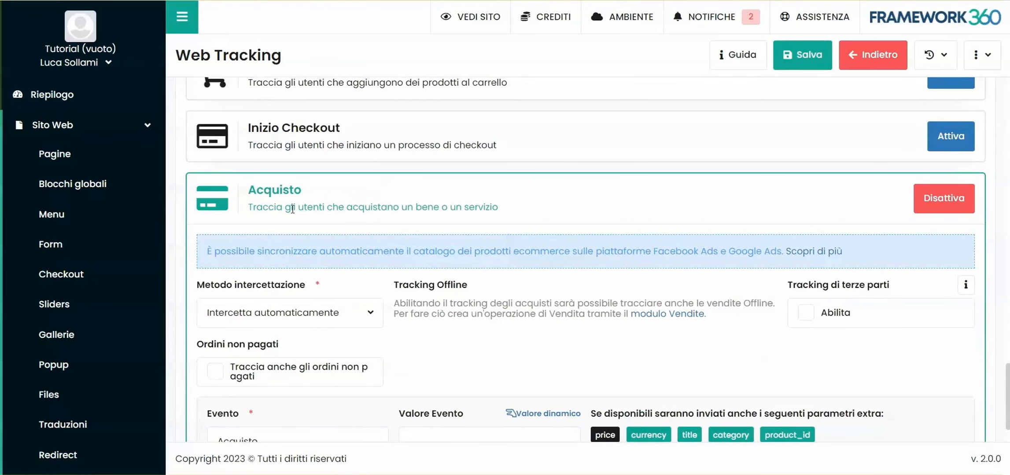
scroll(561, 242, "down", 2)
left_click(806, 249)
scroll(465, 224, "down", 5)
Look up the Acquisto objective's Purchase pixel event in Meta's article and read its description and code parameters.
double_click(269, 317)
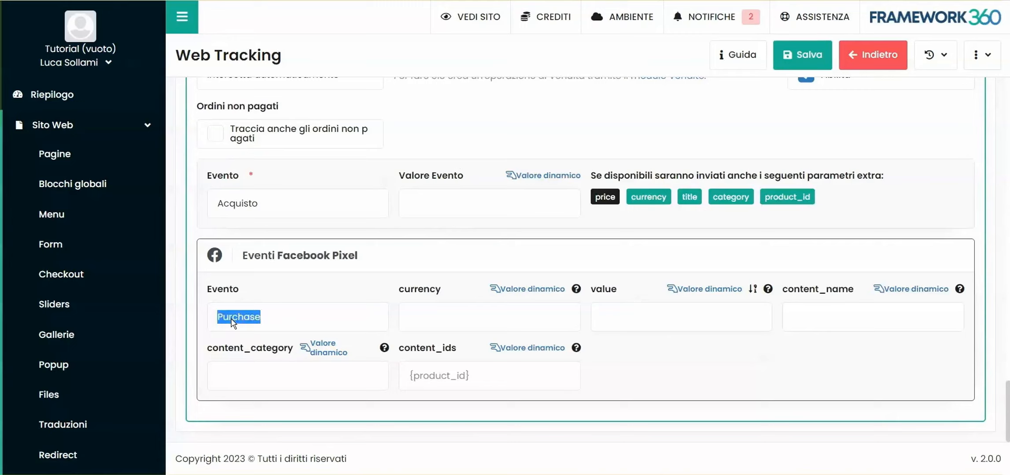
left_click(268, 317)
left_click_drag(283, 316, 227, 318)
key("ctrl+c")
left_click(526, 1)
key("ctrl+f")
key("ctrl+v")
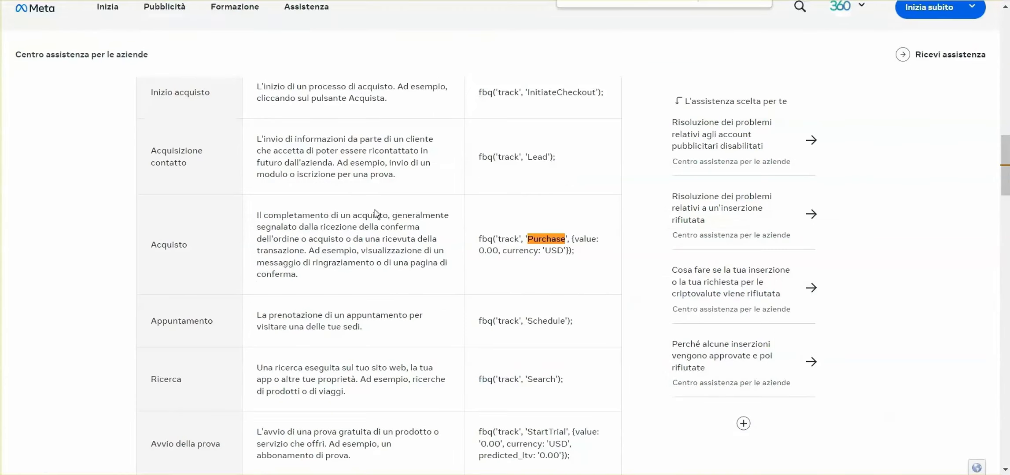
double_click(198, 245)
left_click(201, 249)
left_click_drag(256, 216, 431, 214)
left_click(293, 227)
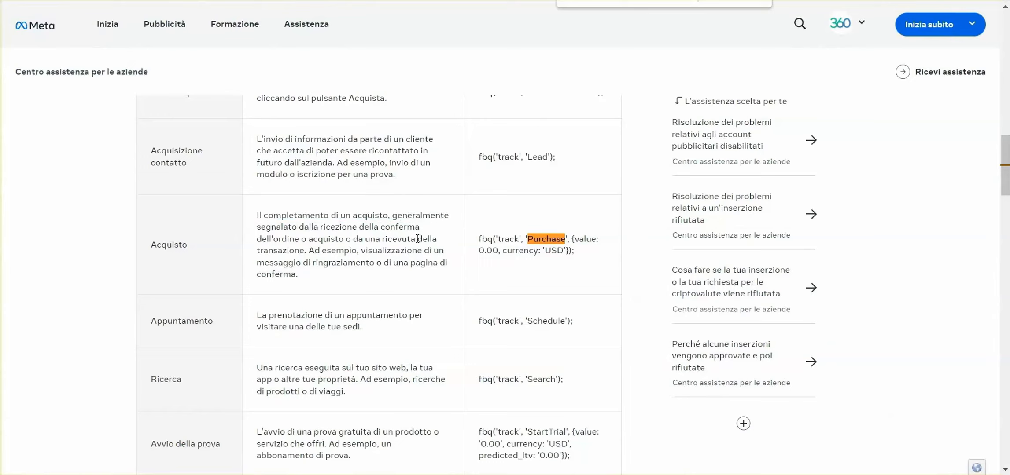
left_click_drag(579, 255, 574, 237)
Review the currency, value and content_category parameters of the Acquisto objective's Facebook Pixel event.
key("alt+Tab")
left_click(459, 317)
double_click(415, 291)
left_click(451, 291)
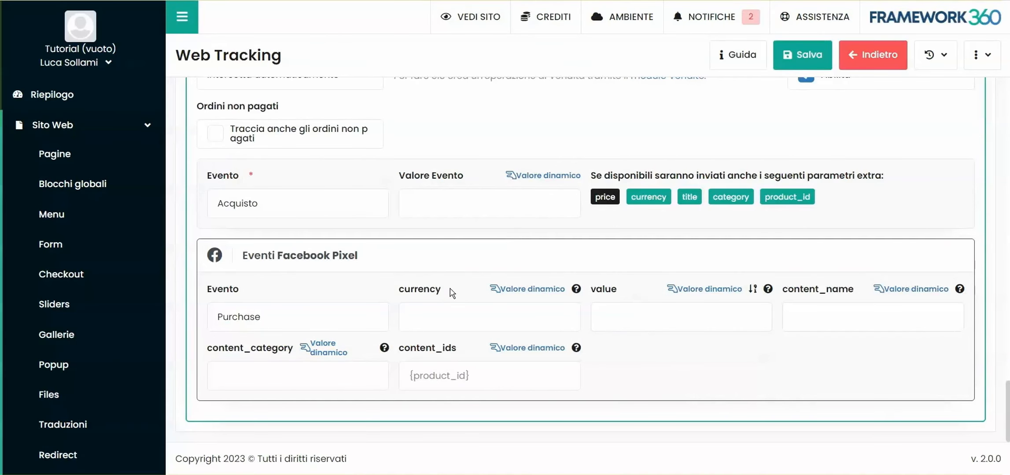
double_click(611, 293)
left_click(324, 348)
left_click(367, 102)
Deactivate the Click, Visualizzazione Contenuto and Acquisto objectives.
scroll(688, 350, "up", 10)
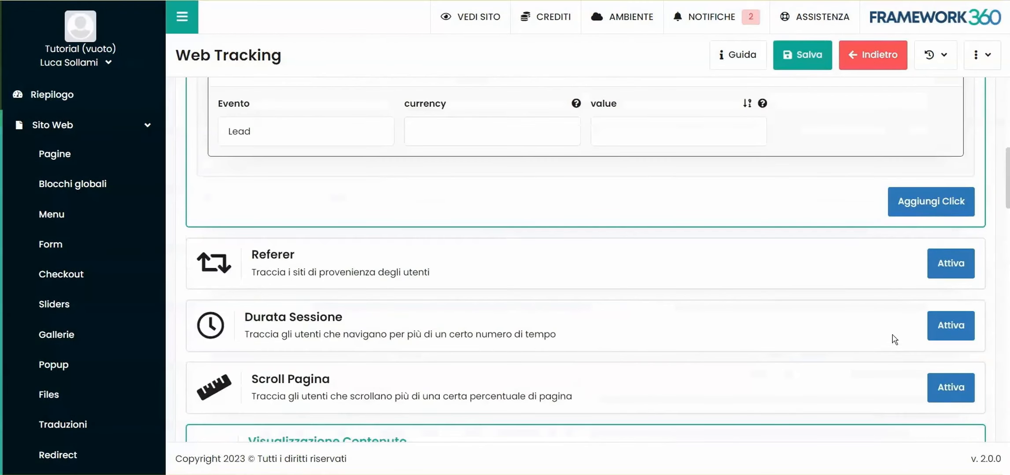
scroll(897, 335, "down", 4)
left_click(947, 271)
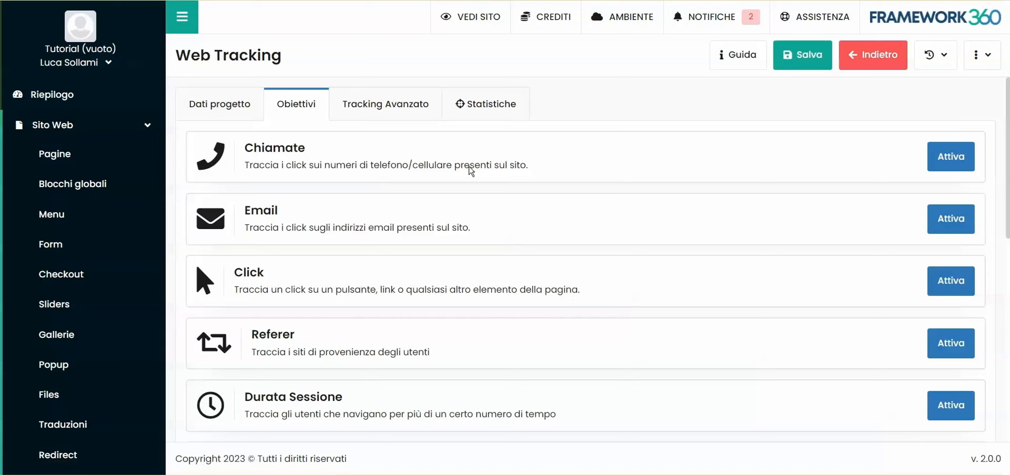
Open the project data and examine the tracking fields for Google, Twitter, Microsoft Ads, TikTok and the other integrations.
left_click(227, 104)
scroll(417, 265, "down", 3)
scroll(422, 280, "down", 3)
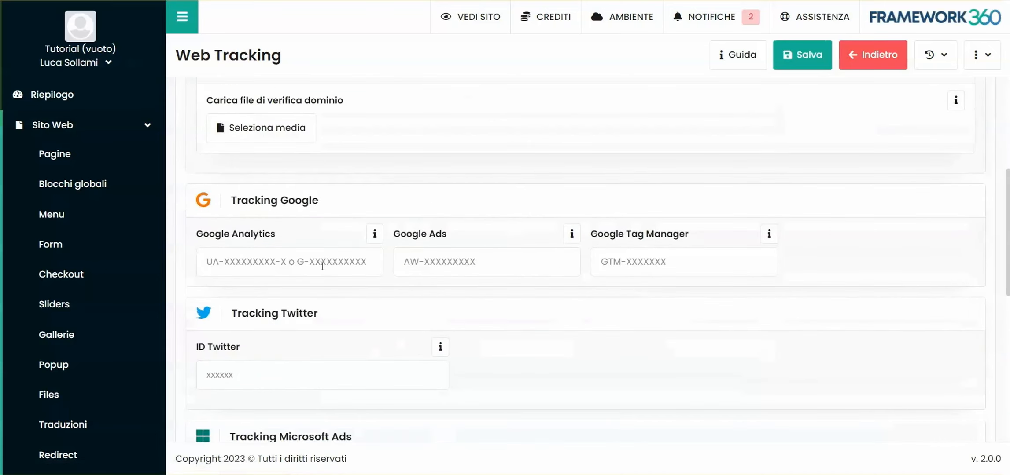
scroll(239, 190, "down", 2)
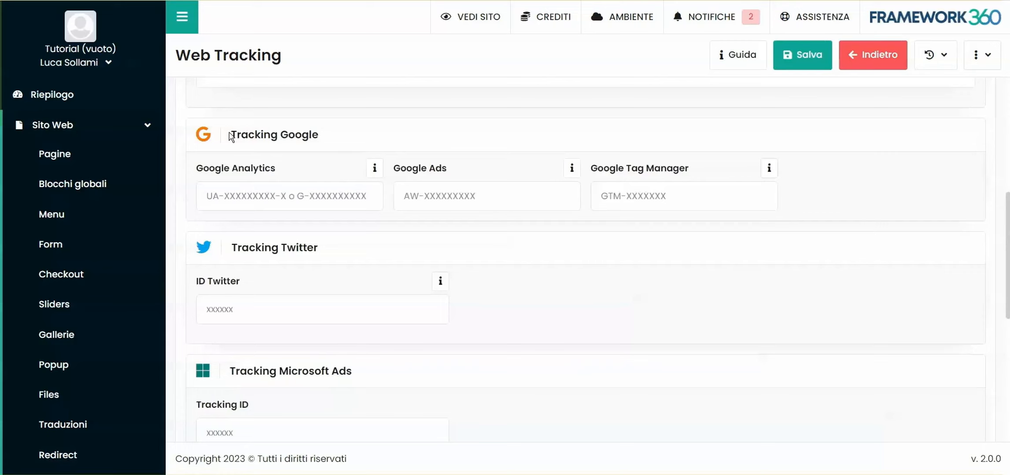
scroll(339, 232, "down", 5)
left_click_drag(280, 173, 354, 175)
scroll(243, 214, "down", 3)
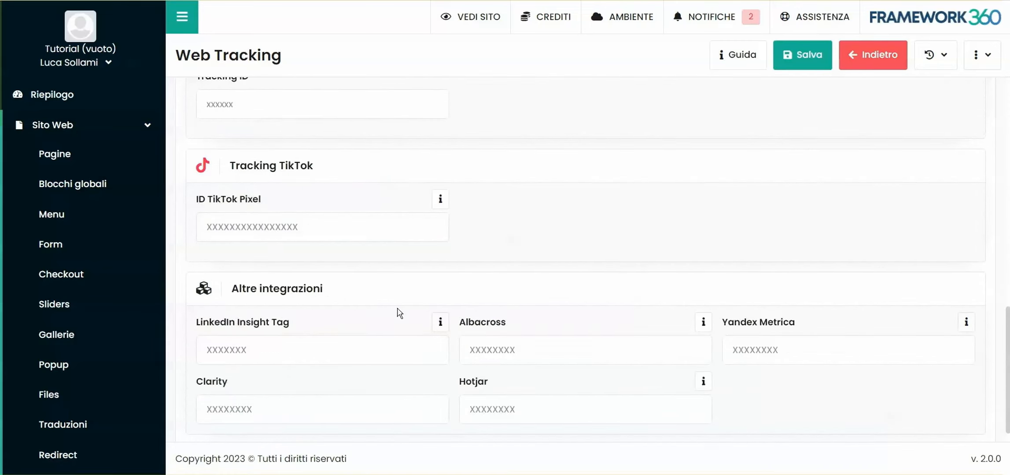